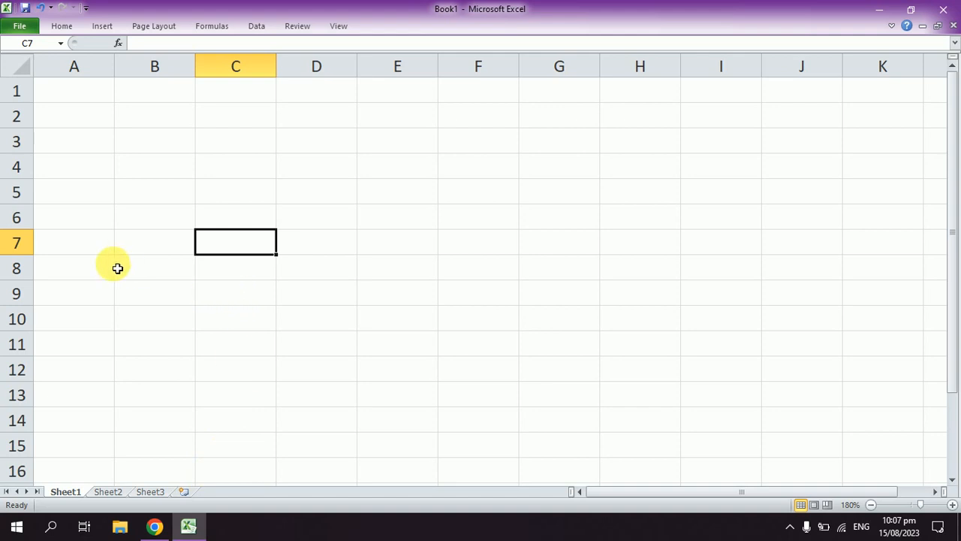
Step: Add two new blank worksheets to the workbook
{"action": "left_click", "coordinate": [219, 450]}
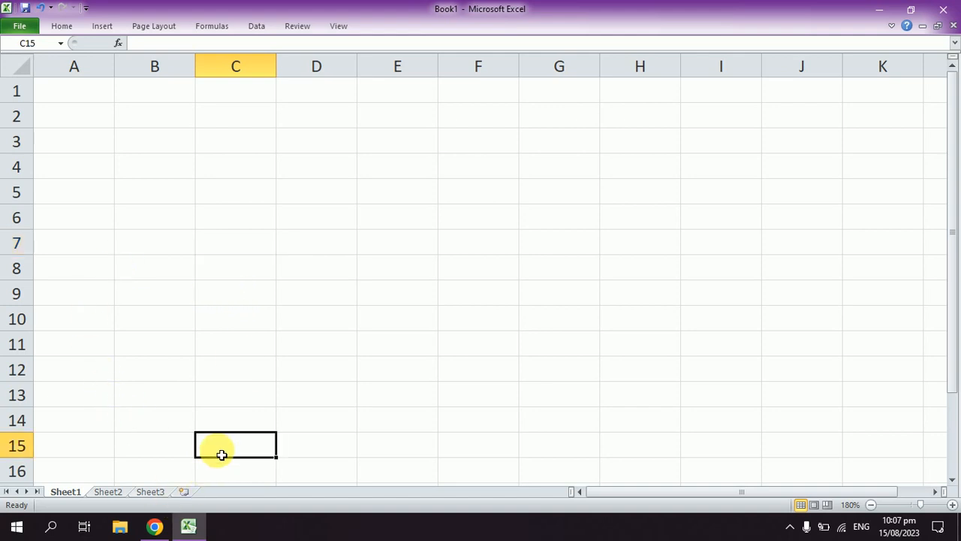
{"action": "left_click", "coordinate": [184, 492]}
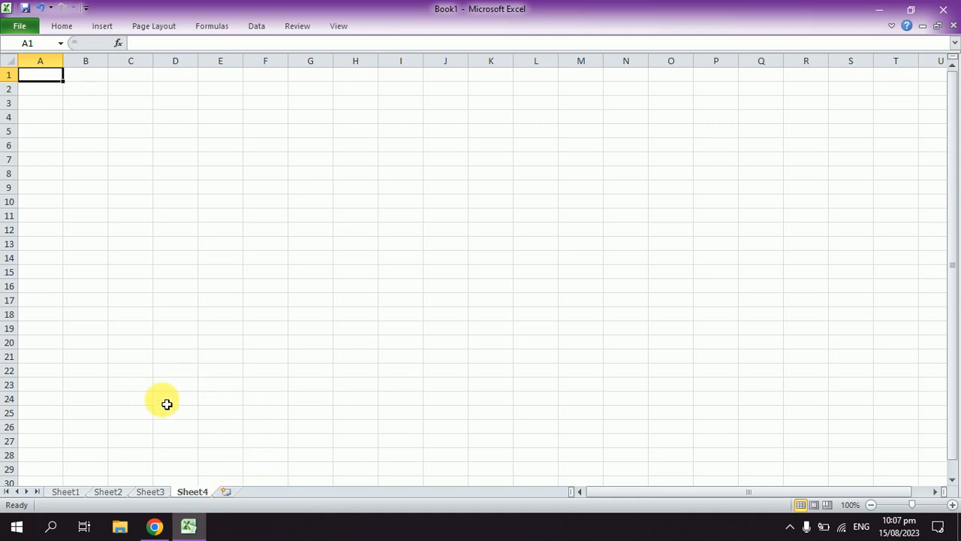
{"action": "key", "text": "shift+F11"}
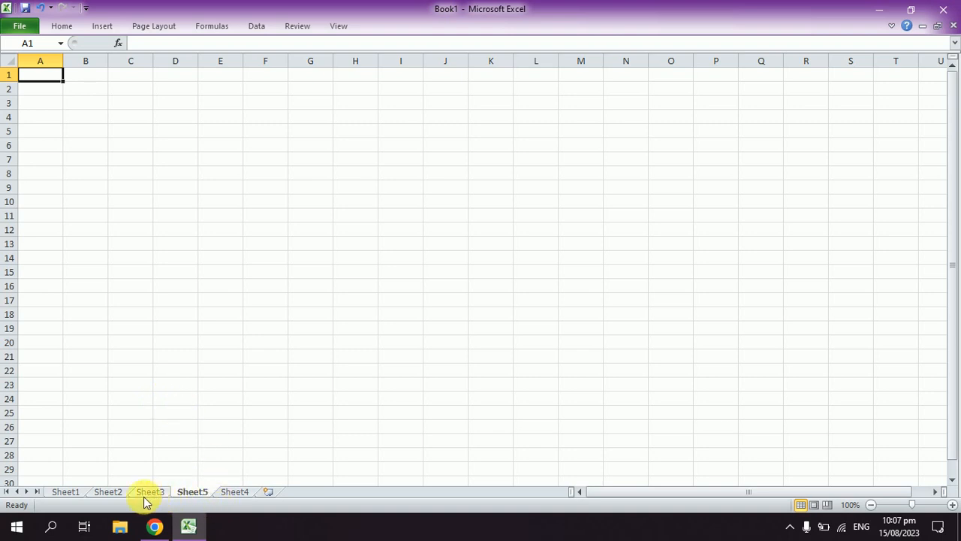
{"action": "left_click", "coordinate": [67, 493]}
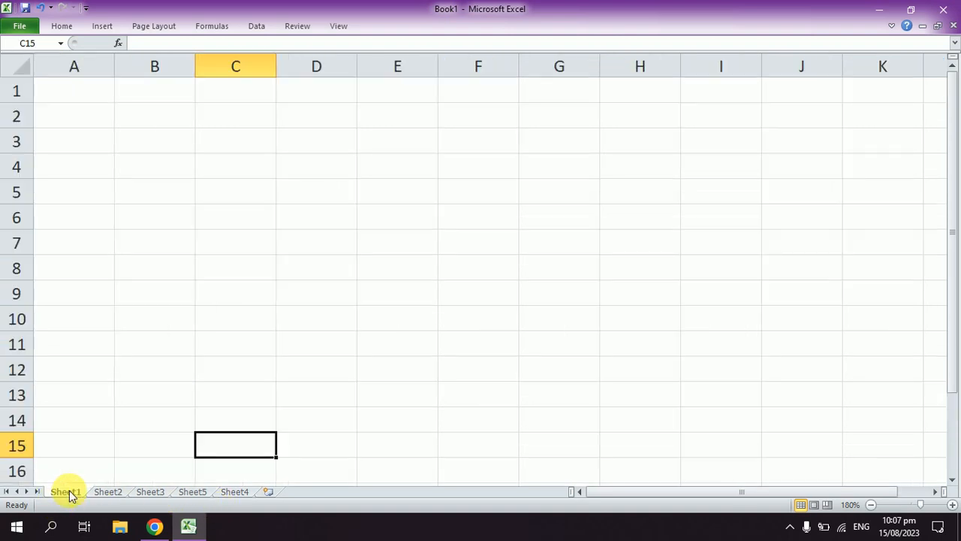
{"action": "right_click", "coordinate": [68, 493]}
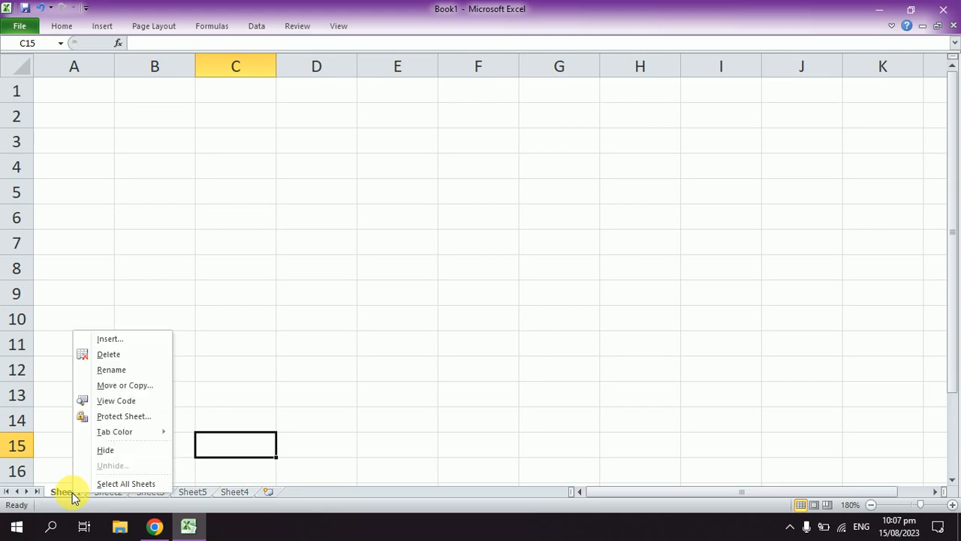
{"action": "left_click", "coordinate": [145, 342]}
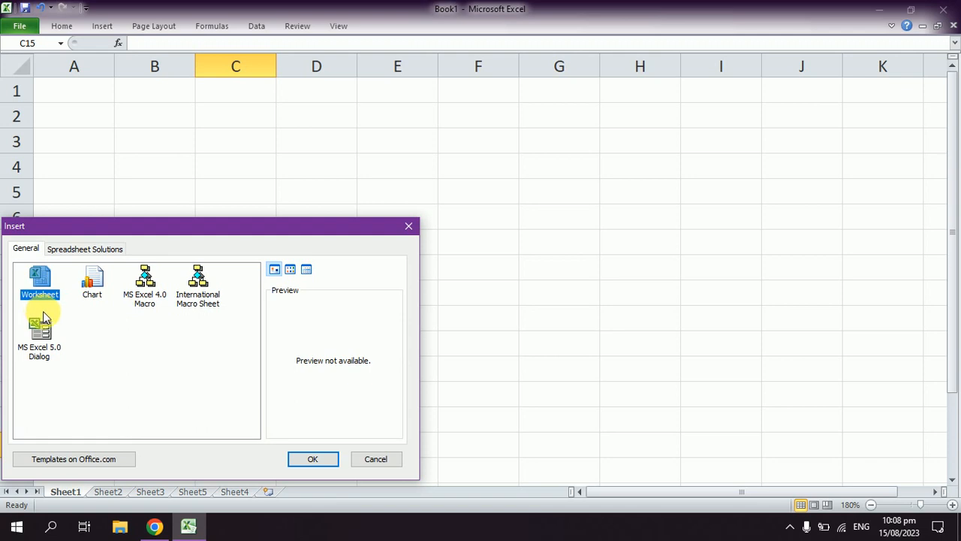
{"action": "left_click", "coordinate": [386, 464]}
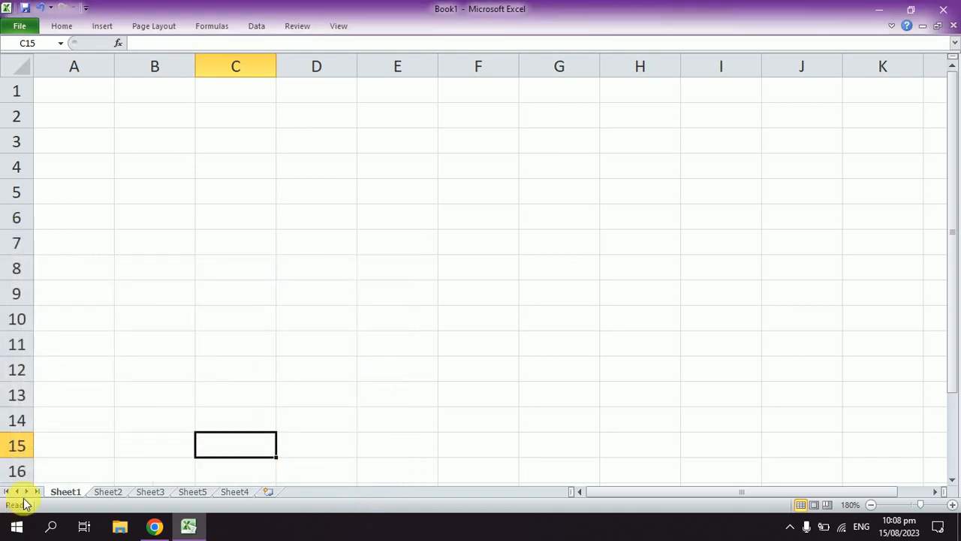
{"action": "right_click", "coordinate": [84, 492]}
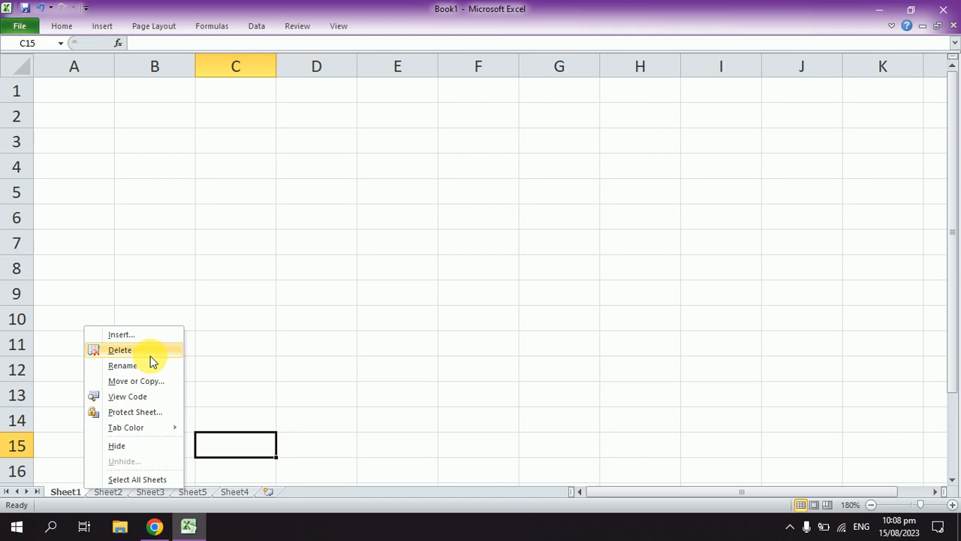
{"action": "left_click", "coordinate": [266, 373]}
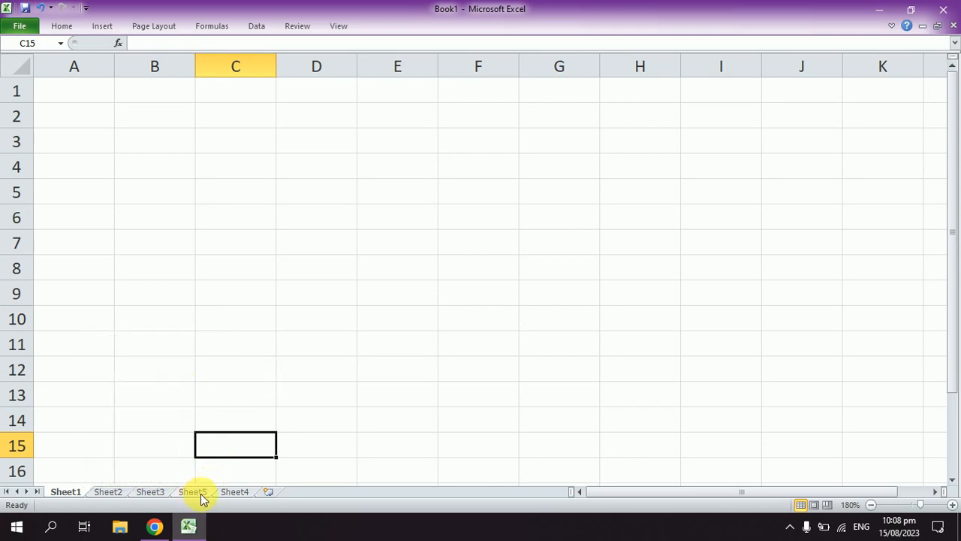
Step: Delete the Sheet5 worksheet from the workbook
{"action": "left_click", "coordinate": [200, 496]}
{"action": "right_click", "coordinate": [205, 492]}
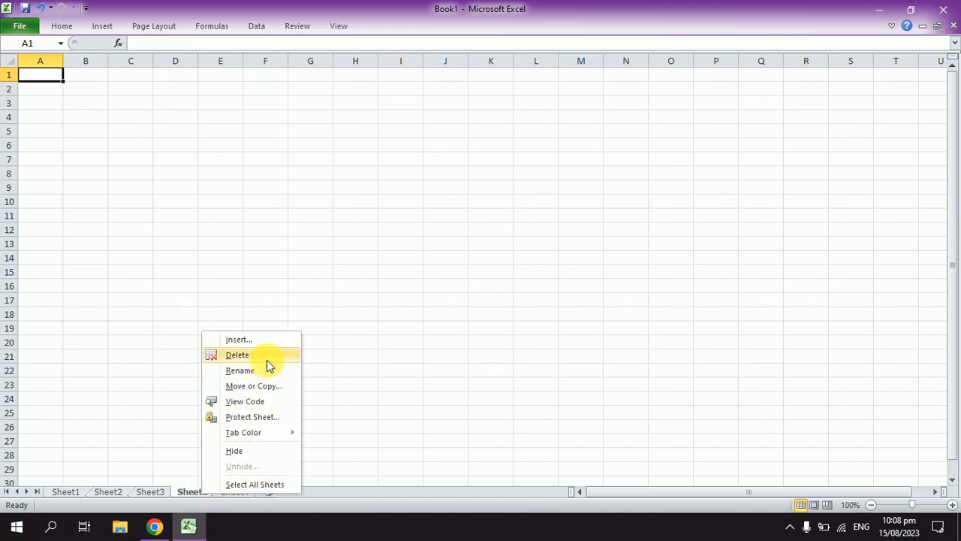
{"action": "left_click", "coordinate": [266, 359]}
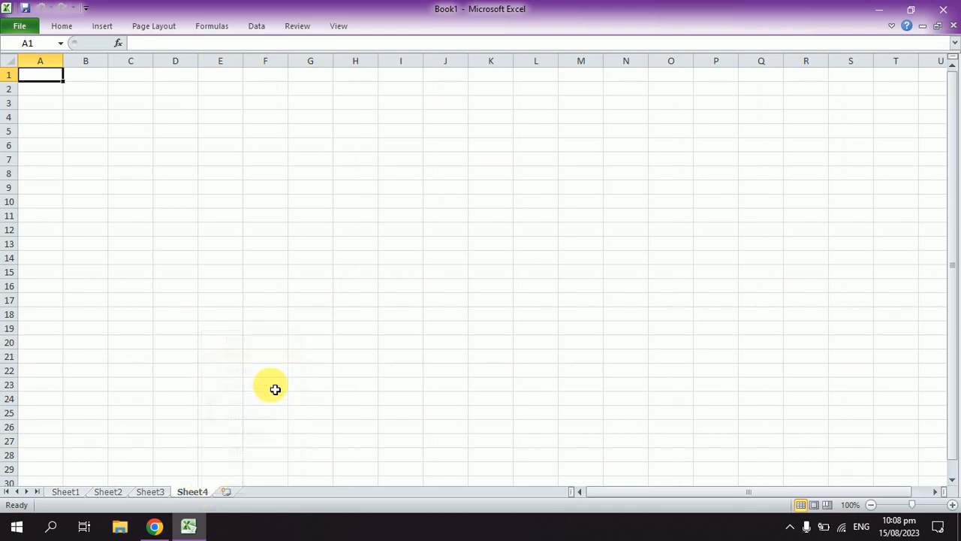
Step: Rename the Sheet1 worksheet as "ms office"
{"action": "left_click", "coordinate": [78, 490]}
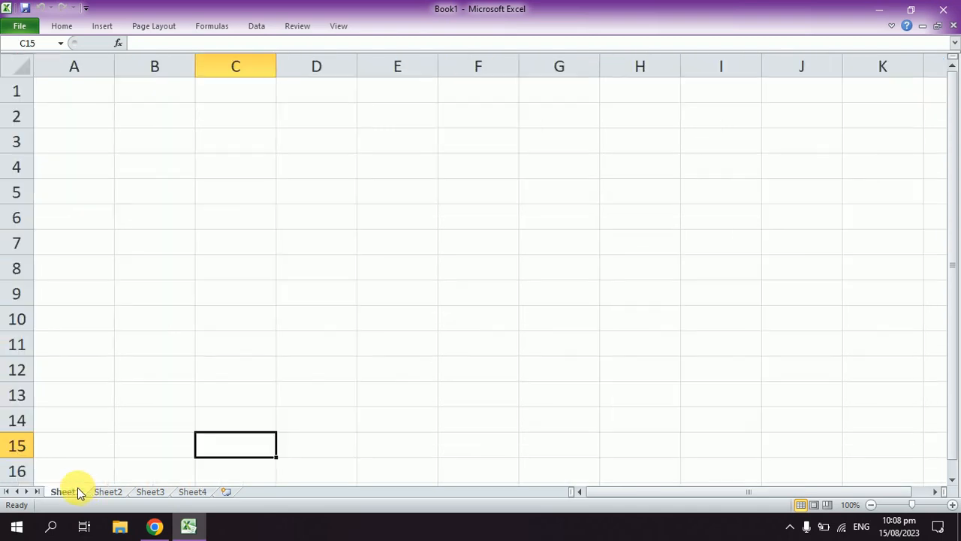
{"action": "right_click", "coordinate": [77, 490]}
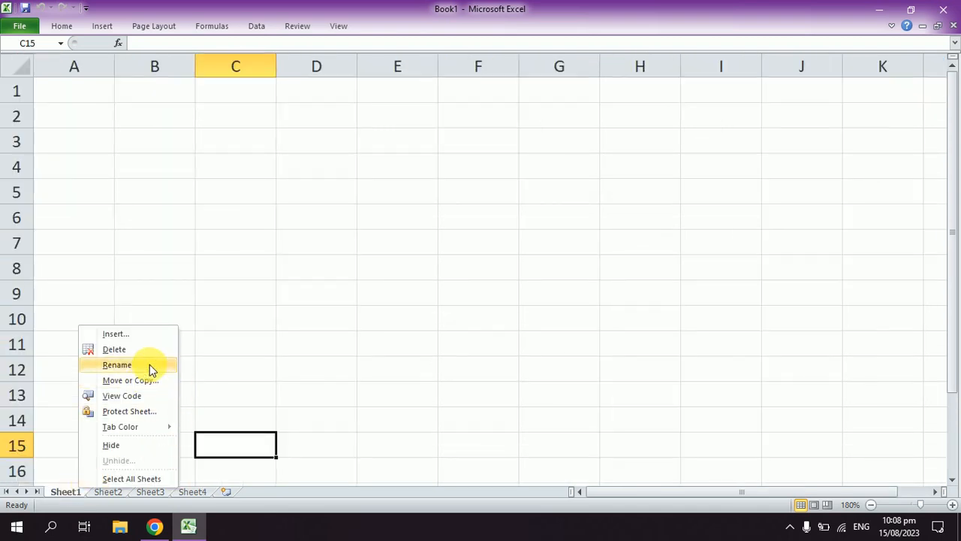
{"action": "left_click", "coordinate": [150, 364]}
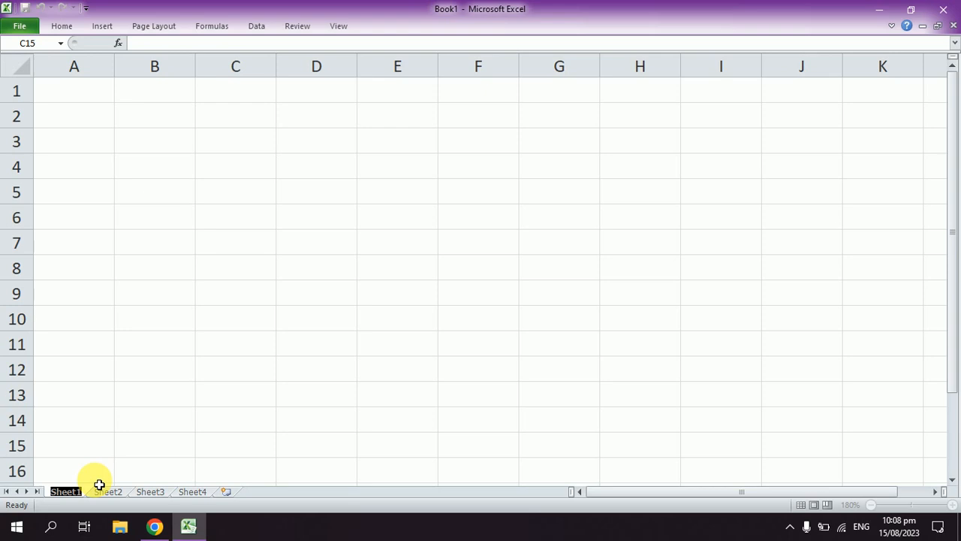
{"action": "type", "text": "ms o"}
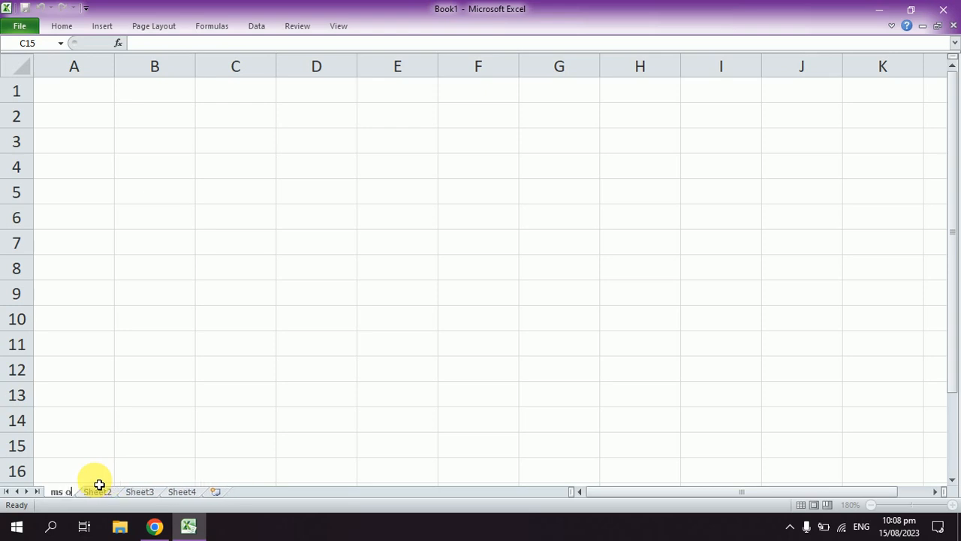
{"action": "type", "text": "ffice"}
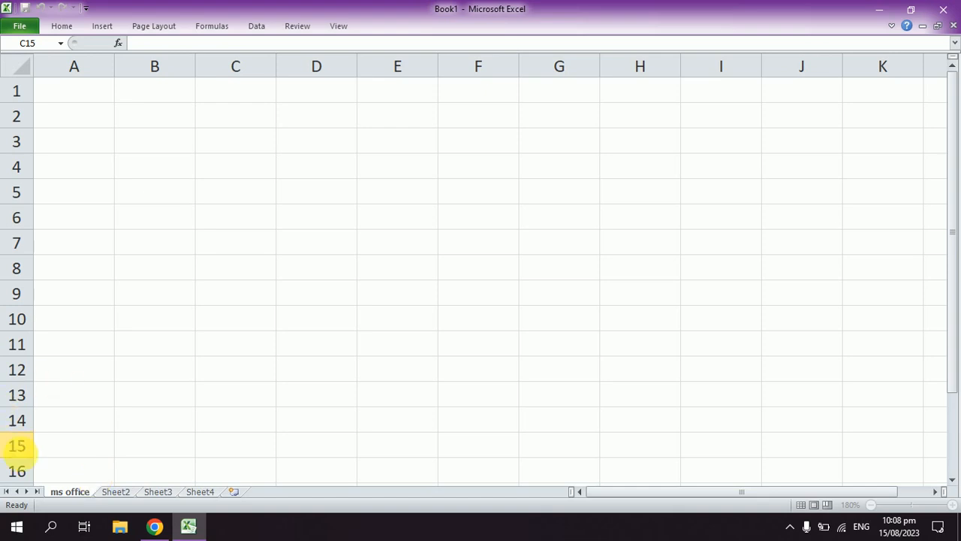
Step: Rename the Sheet2 worksheet as "graphics"
{"action": "left_click", "coordinate": [116, 492]}
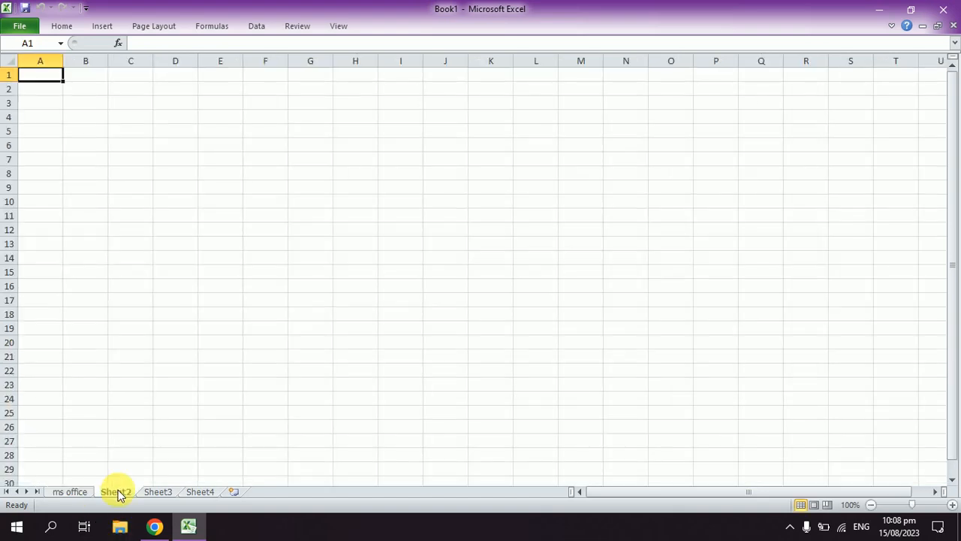
{"action": "right_click", "coordinate": [118, 494]}
{"action": "left_click", "coordinate": [232, 440]}
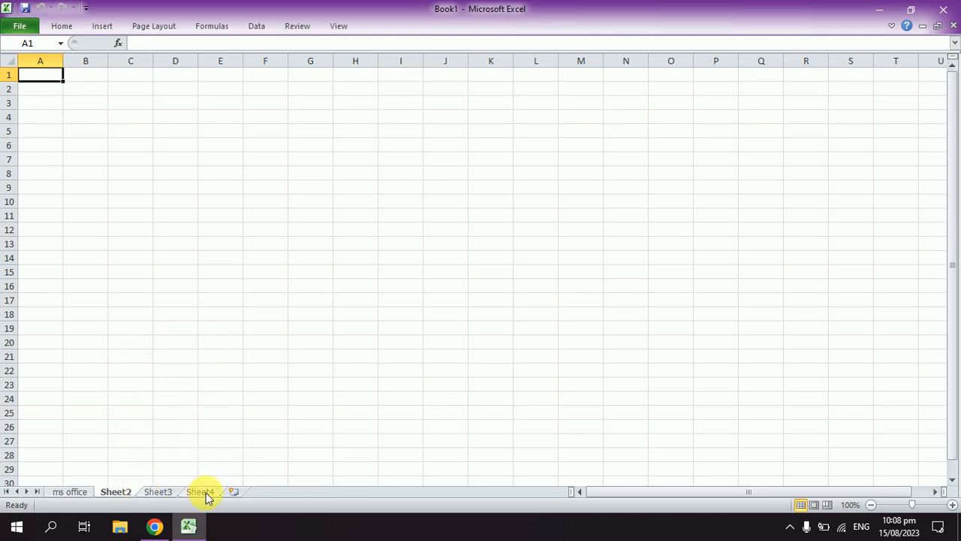
{"action": "double_click", "coordinate": [116, 494]}
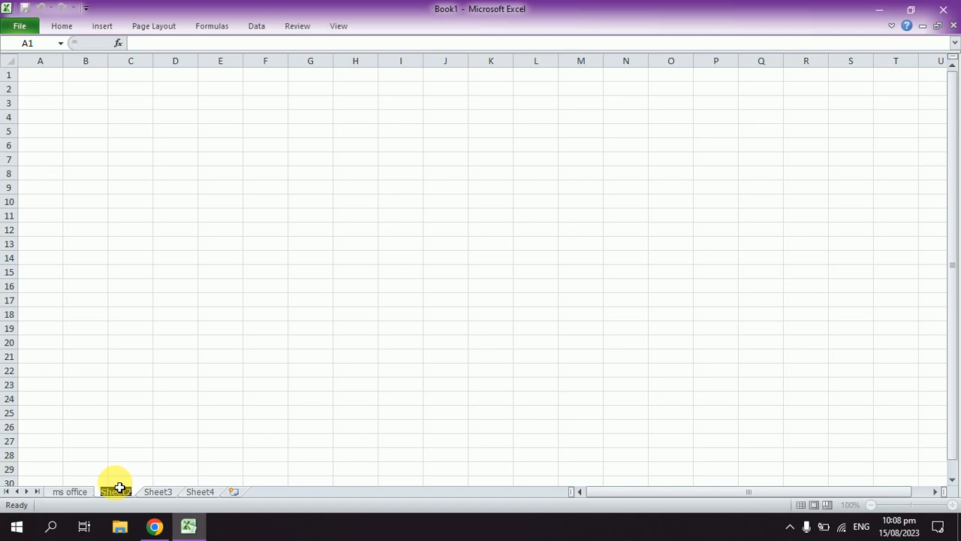
{"action": "type", "text": "graph"}
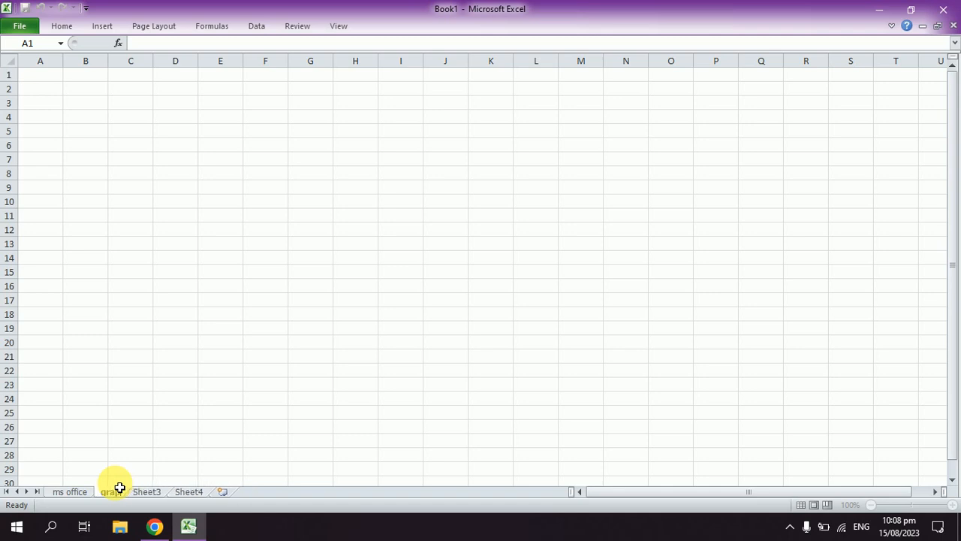
{"action": "type", "text": "h"}
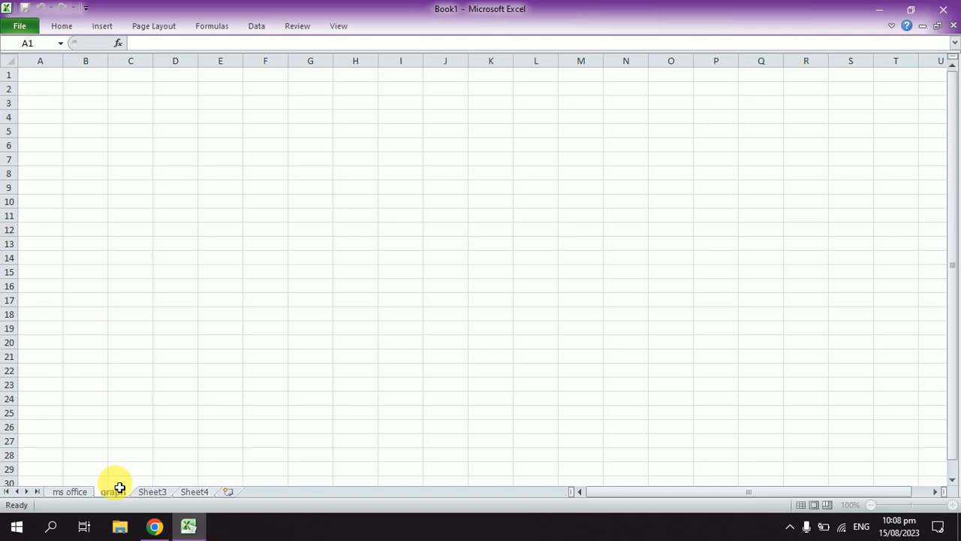
{"action": "type", "text": "ics"}
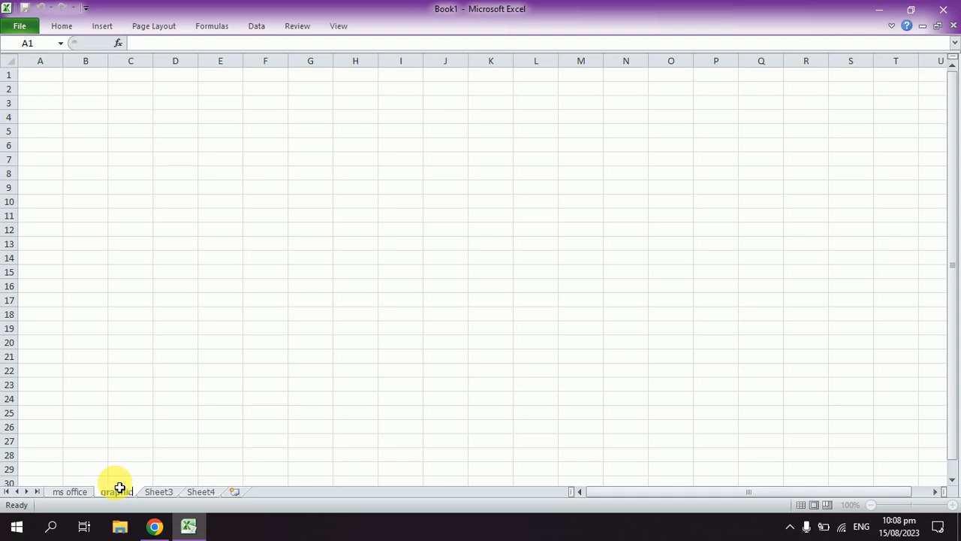
Step: Rename the Sheet3 worksheet as "eng" and the Sheet4 worksheet as "dit"
{"action": "double_click", "coordinate": [172, 491]}
{"action": "type", "text": "engl"}
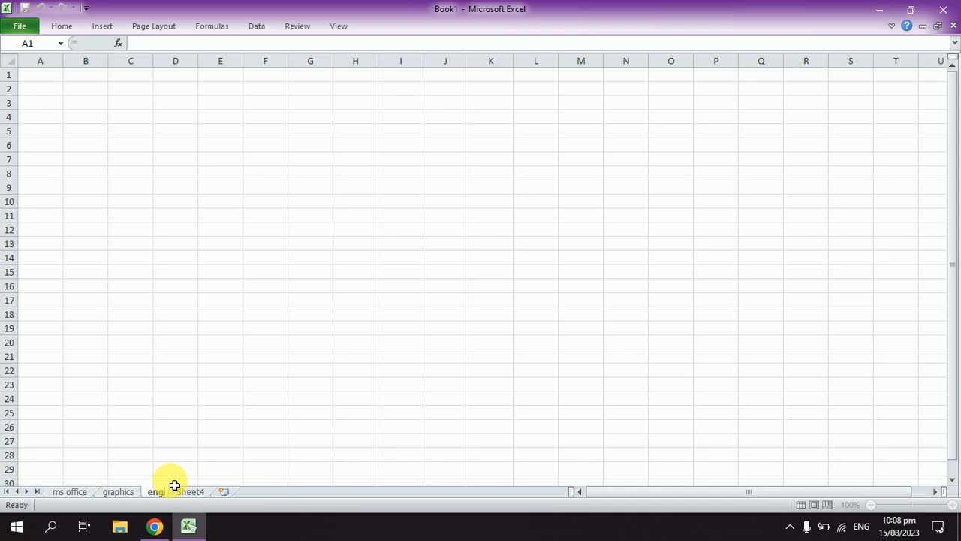
{"action": "key", "text": "Return"}
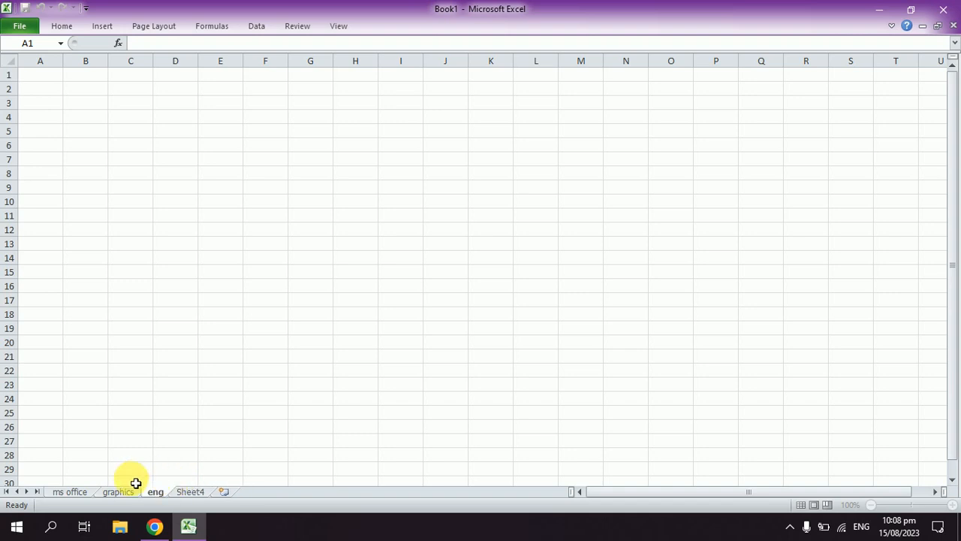
{"action": "double_click", "coordinate": [196, 491]}
{"action": "type", "text": "dit"}
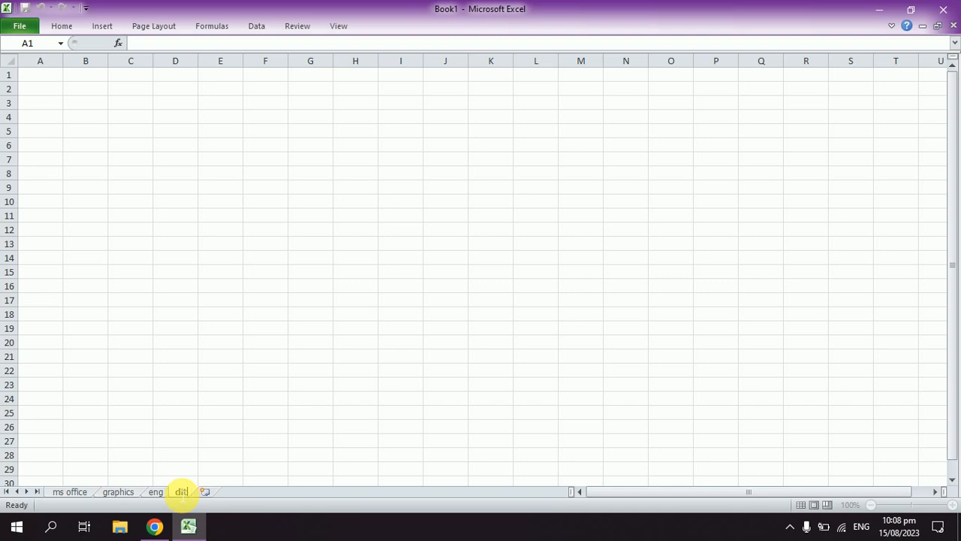
{"action": "key", "text": "Return"}
{"action": "left_click", "coordinate": [136, 455]}
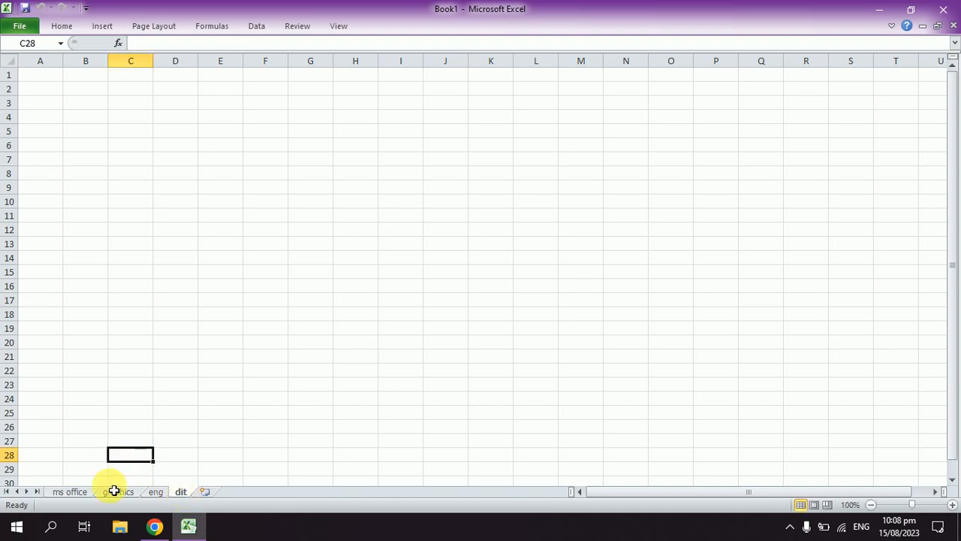
Step: Move the graphics worksheet in front of the ms office worksheet
{"action": "right_click", "coordinate": [78, 492]}
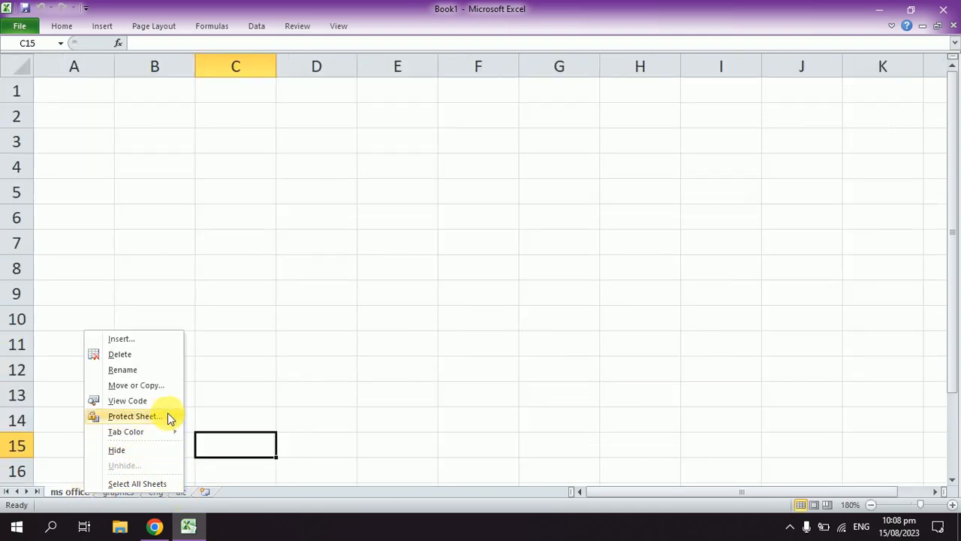
{"action": "left_click", "coordinate": [242, 384]}
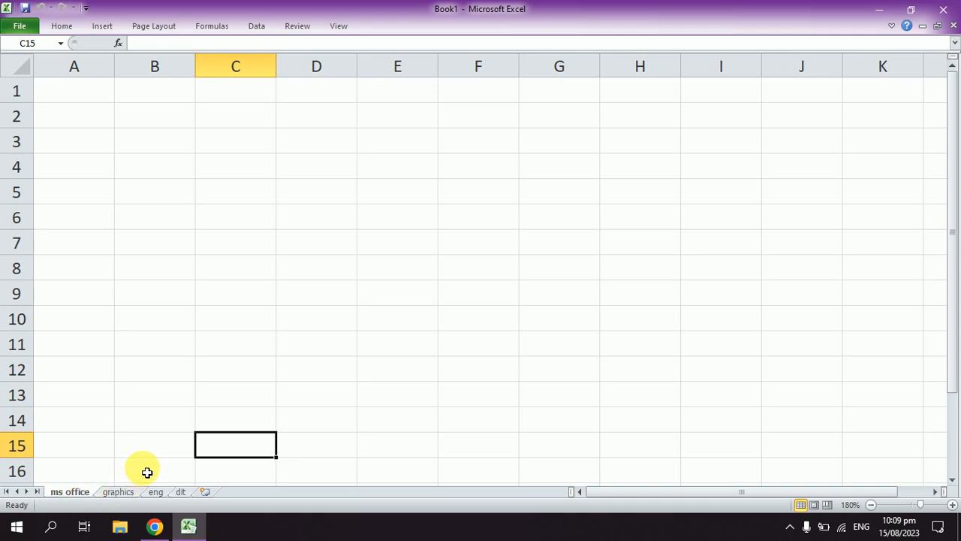
{"action": "left_click", "coordinate": [122, 493]}
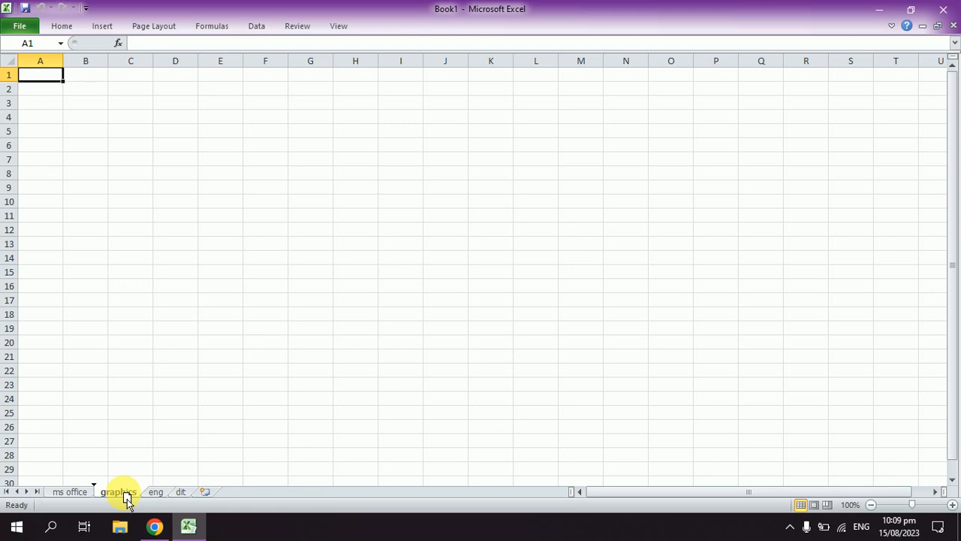
{"action": "left_click_drag", "start_coordinate": [126, 498], "coordinate": [66, 494]}
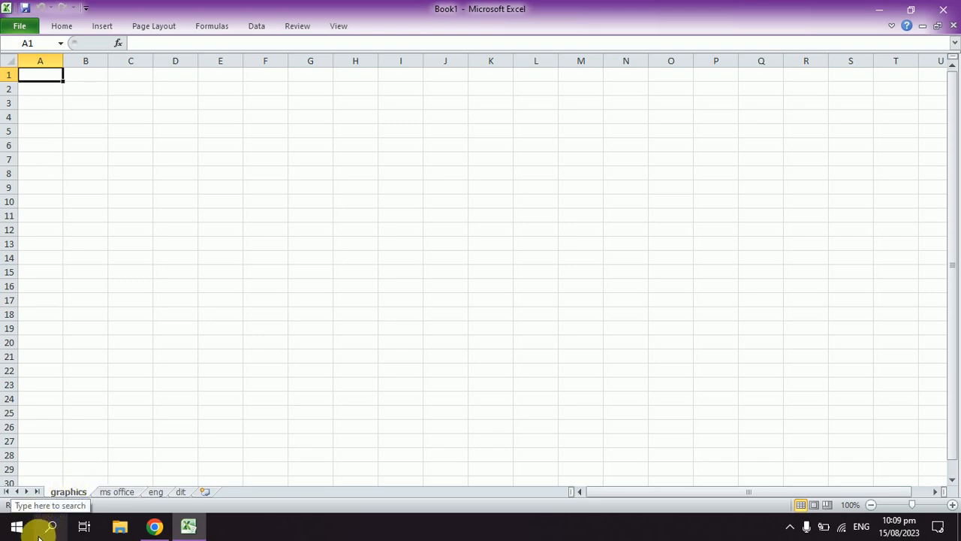
Step: Set the tab color of the graphics worksheet to the standard red
{"action": "left_click", "coordinate": [119, 493]}
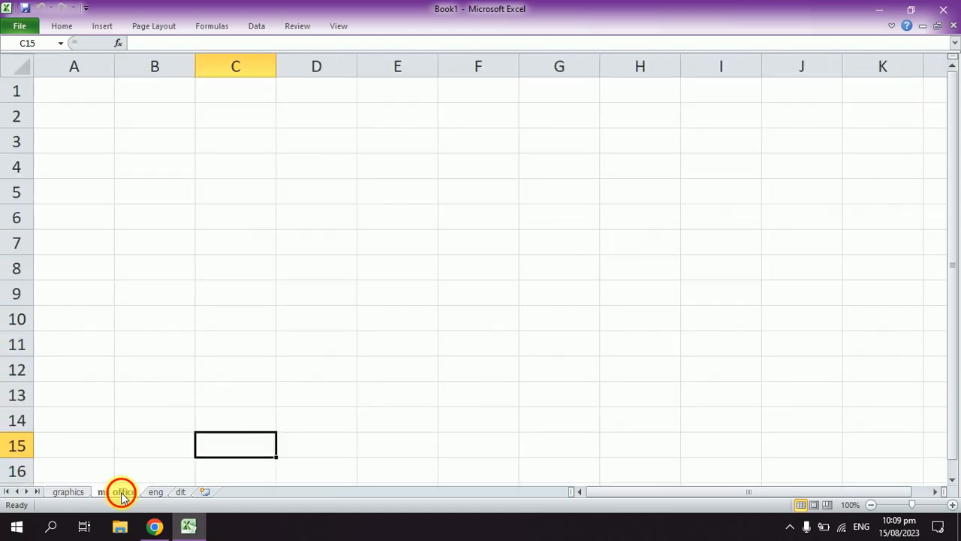
{"action": "left_click", "coordinate": [75, 492]}
{"action": "right_click", "coordinate": [76, 492]}
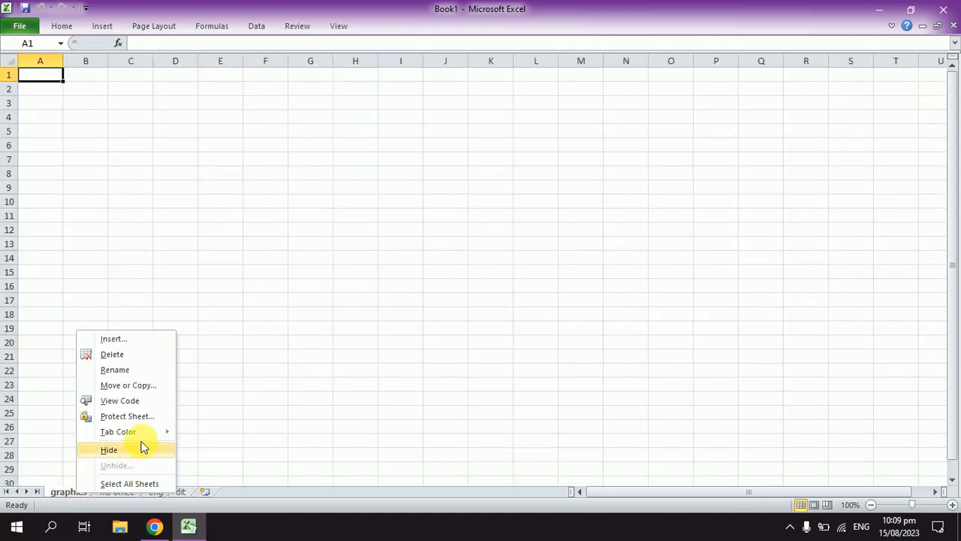
{"action": "mouse_move", "coordinate": [146, 435]}
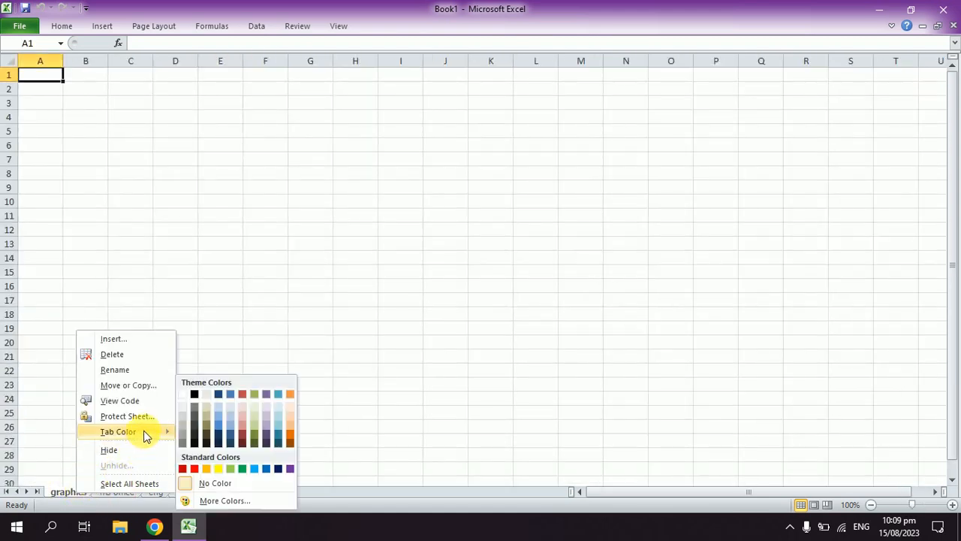
{"action": "left_click", "coordinate": [194, 469]}
Step: Set the tab color of the ms office worksheet to a dark blue theme color
{"action": "left_click", "coordinate": [111, 492]}
{"action": "right_click", "coordinate": [111, 489]}
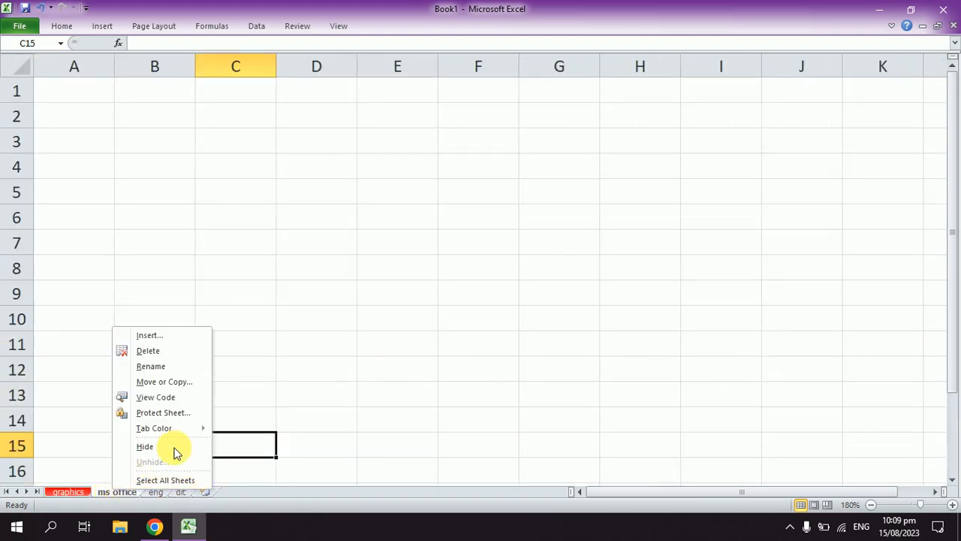
{"action": "mouse_move", "coordinate": [174, 430]}
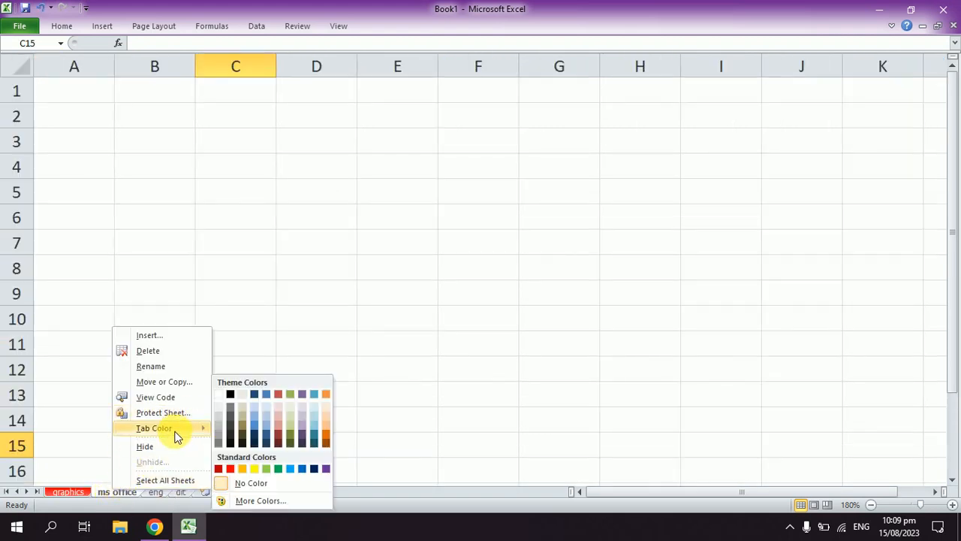
{"action": "left_click", "coordinate": [267, 446]}
Step: Set the tab color of the eng worksheet to an orange theme color
{"action": "left_click", "coordinate": [157, 492]}
{"action": "right_click", "coordinate": [160, 491]}
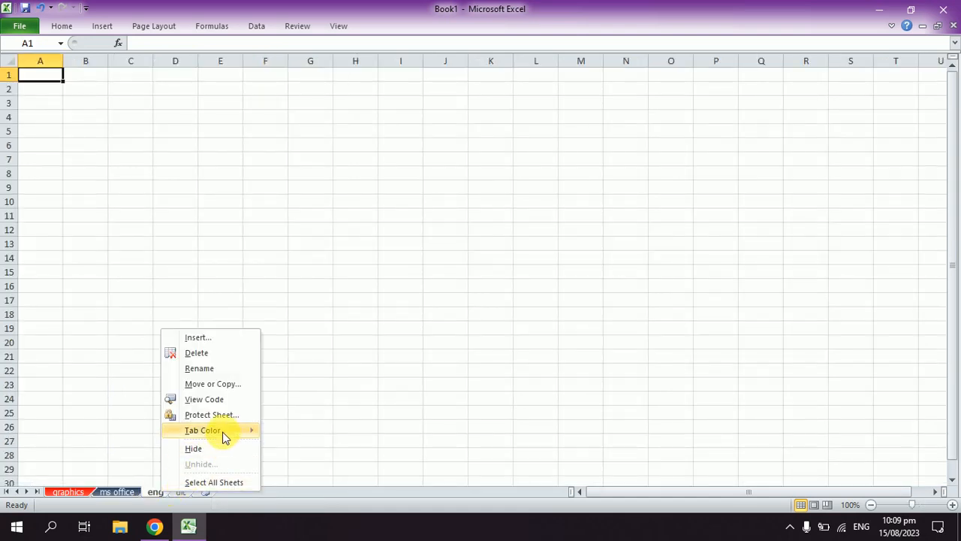
{"action": "mouse_move", "coordinate": [224, 437]}
{"action": "left_click", "coordinate": [371, 434]}
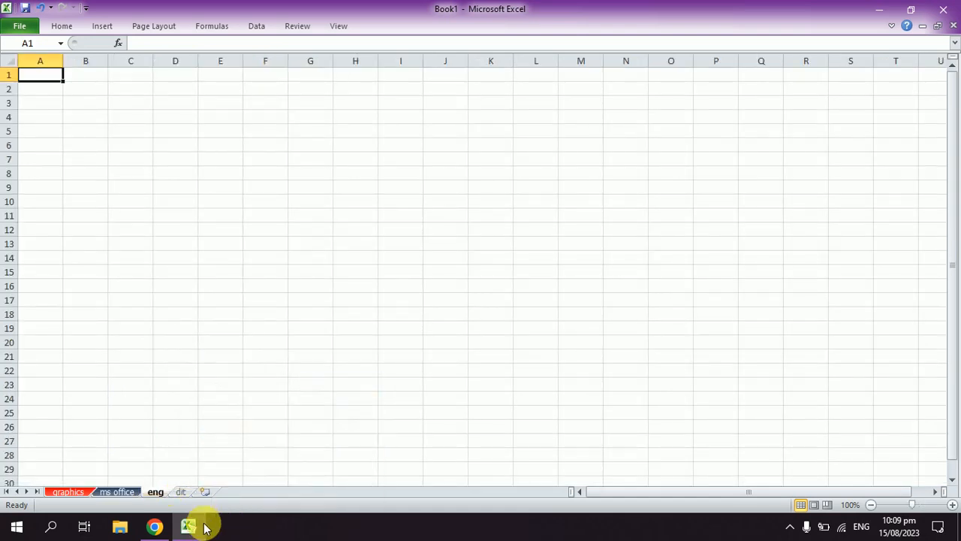
Step: Set the tab color of the dit worksheet to the black theme color
{"action": "left_click", "coordinate": [183, 491]}
{"action": "right_click", "coordinate": [183, 490]}
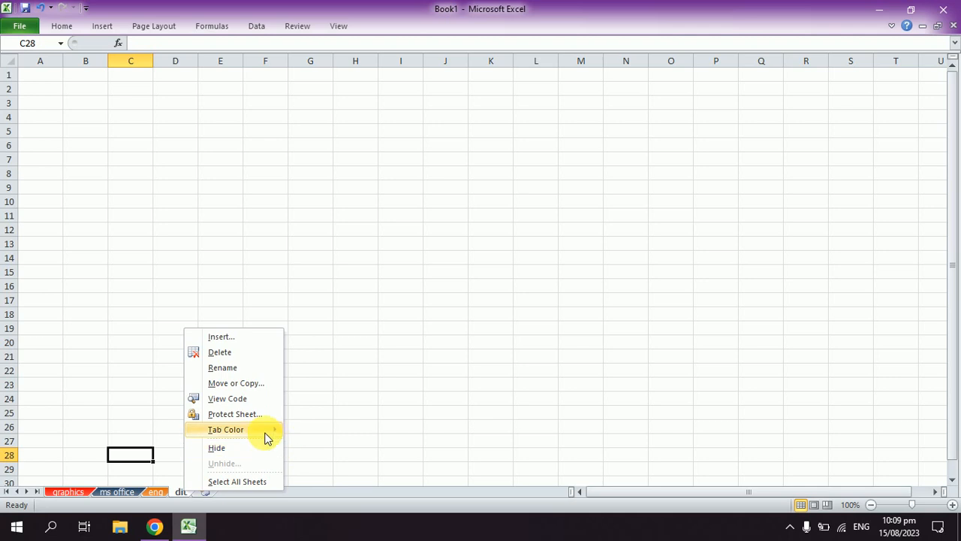
{"action": "mouse_move", "coordinate": [277, 437]}
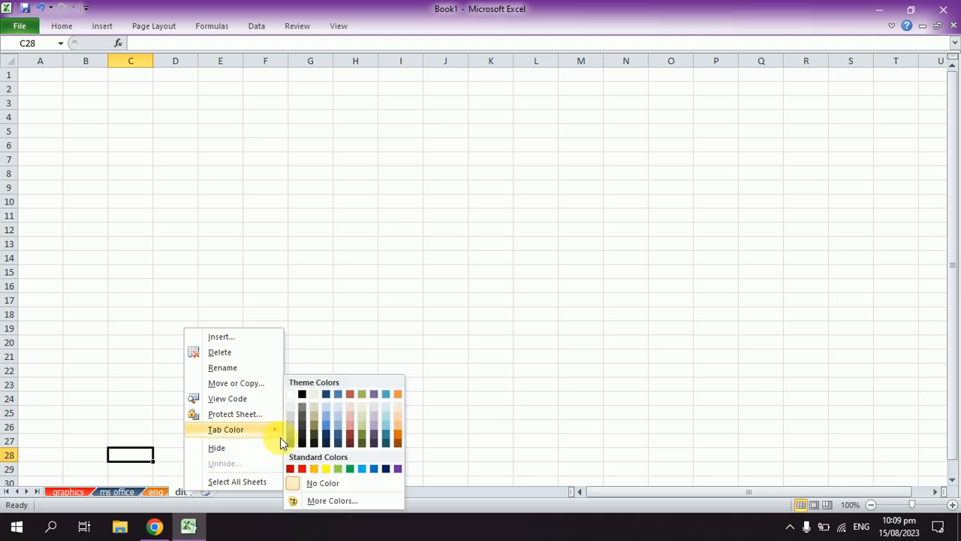
{"action": "left_click", "coordinate": [302, 396]}
{"action": "left_click", "coordinate": [295, 399]}
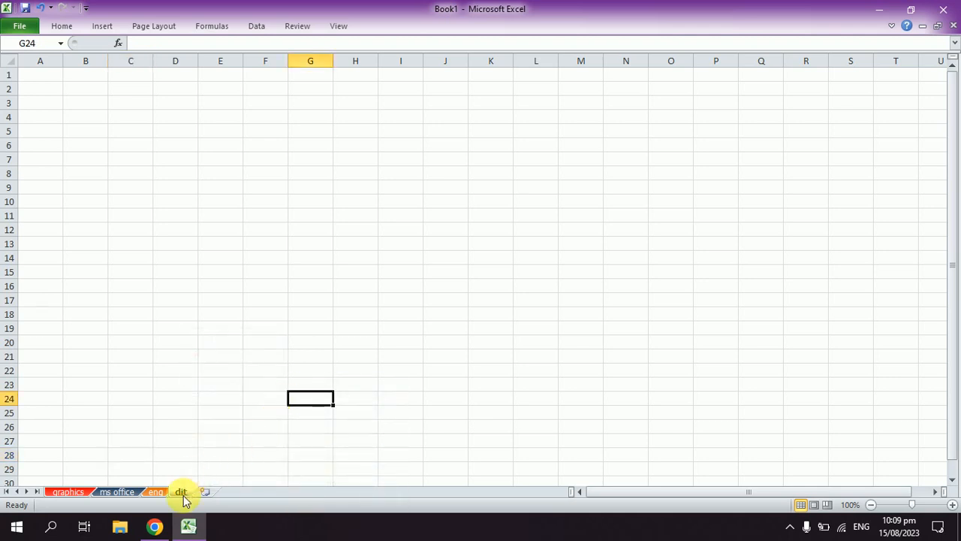
Step: Switch through the eng, ms office, dit and graphics worksheets to check their tab colors, ending on graphics
{"action": "left_click", "coordinate": [151, 492]}
{"action": "left_click", "coordinate": [109, 492]}
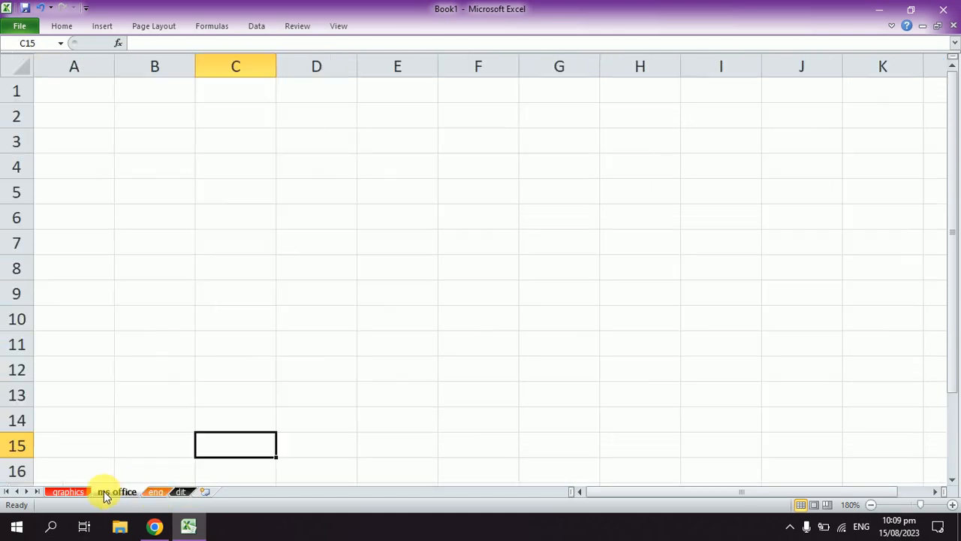
{"action": "left_click", "coordinate": [61, 494]}
{"action": "left_click", "coordinate": [124, 492]}
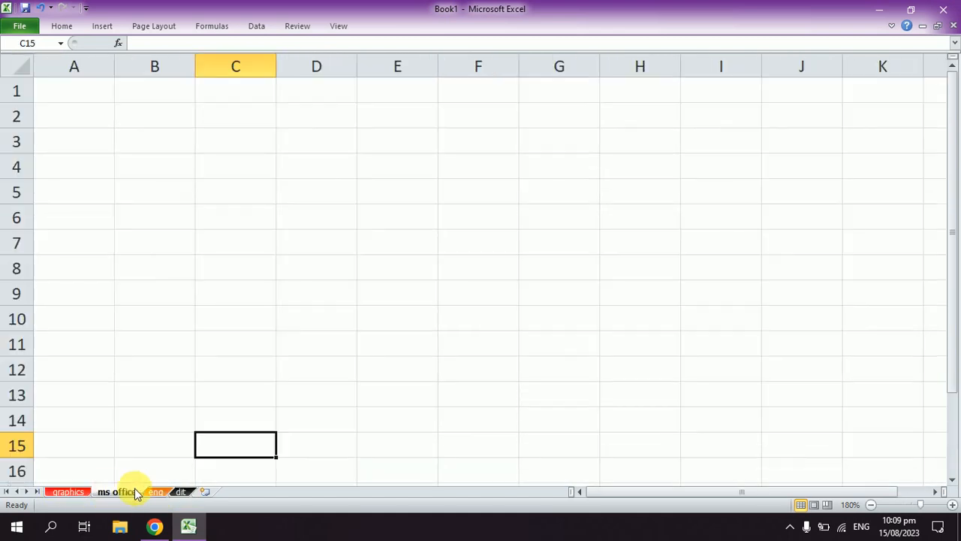
{"action": "left_click", "coordinate": [181, 492]}
{"action": "left_click", "coordinate": [158, 493]}
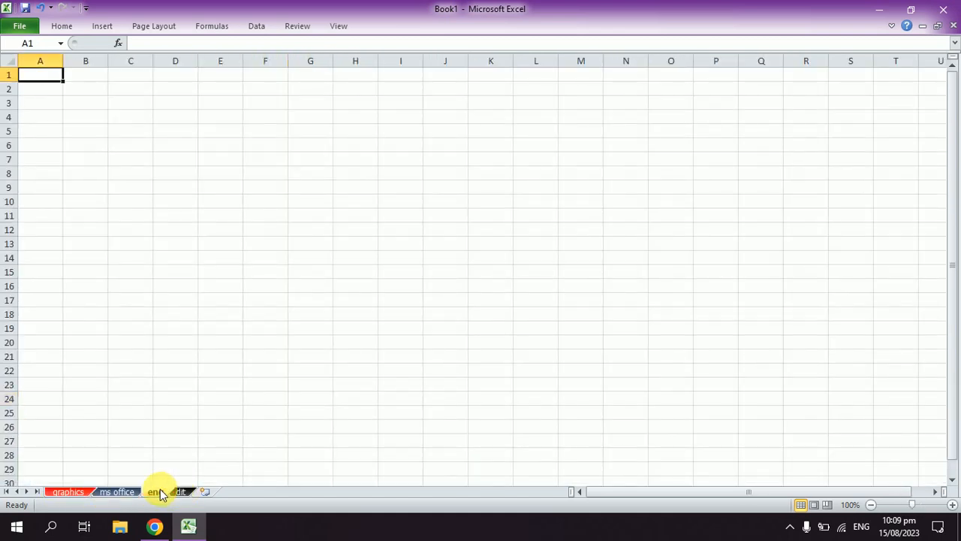
{"action": "left_click", "coordinate": [78, 495]}
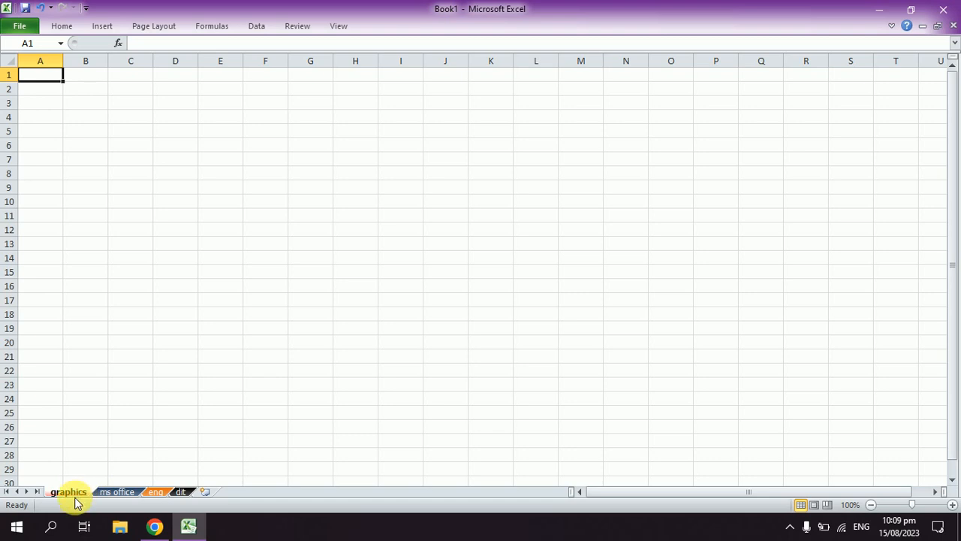
Step: Protect the graphics worksheet with a password, keeping the default permissions, and re-enter the password to confirm it
{"action": "right_click", "coordinate": [77, 493]}
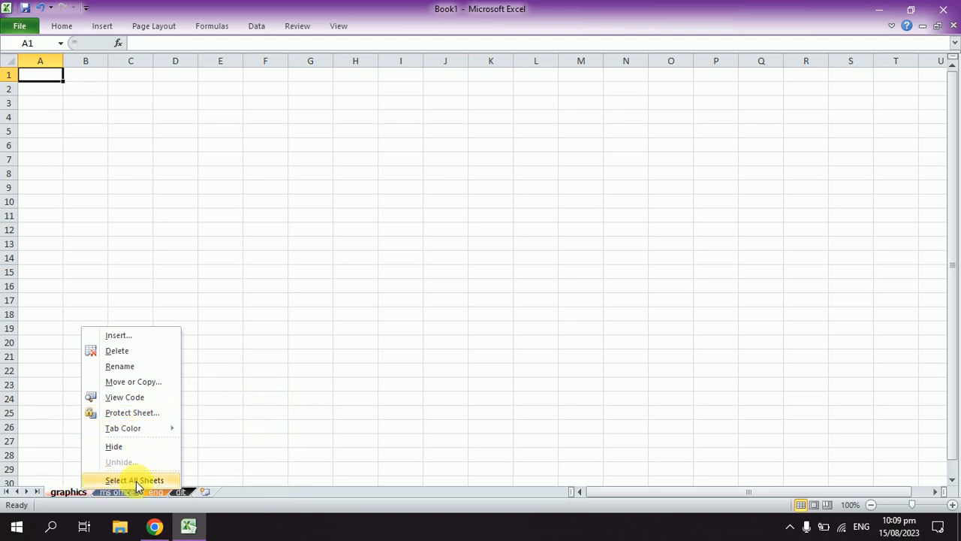
{"action": "left_click", "coordinate": [238, 429]}
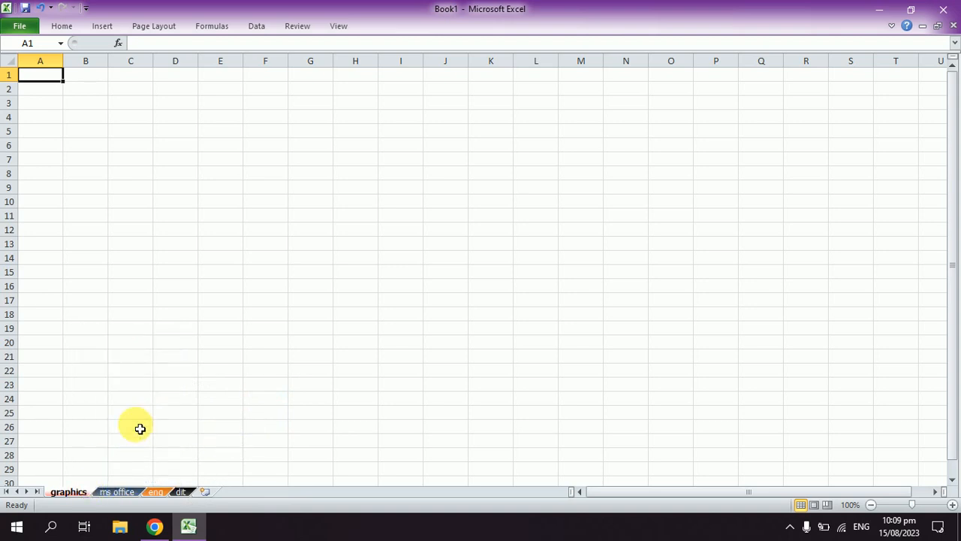
{"action": "right_click", "coordinate": [80, 495]}
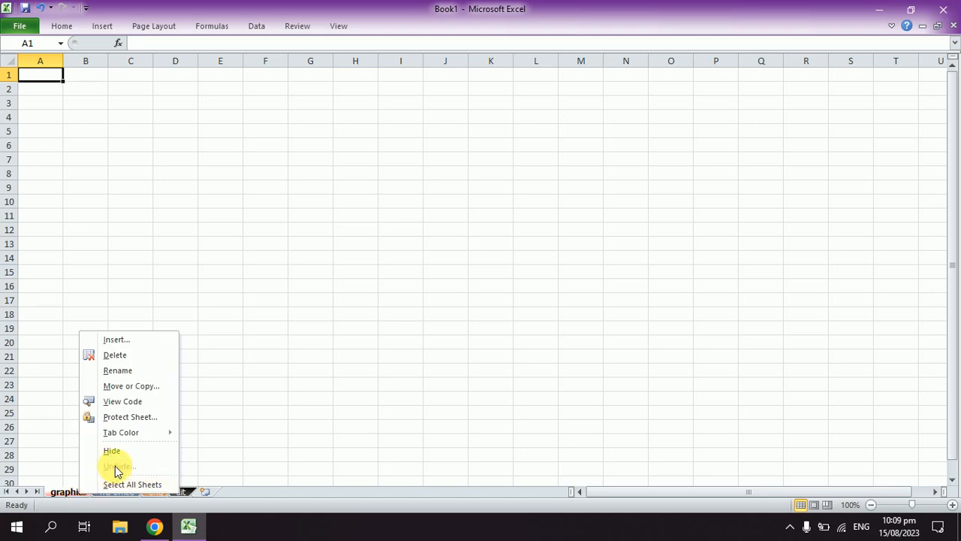
{"action": "left_click", "coordinate": [132, 417]}
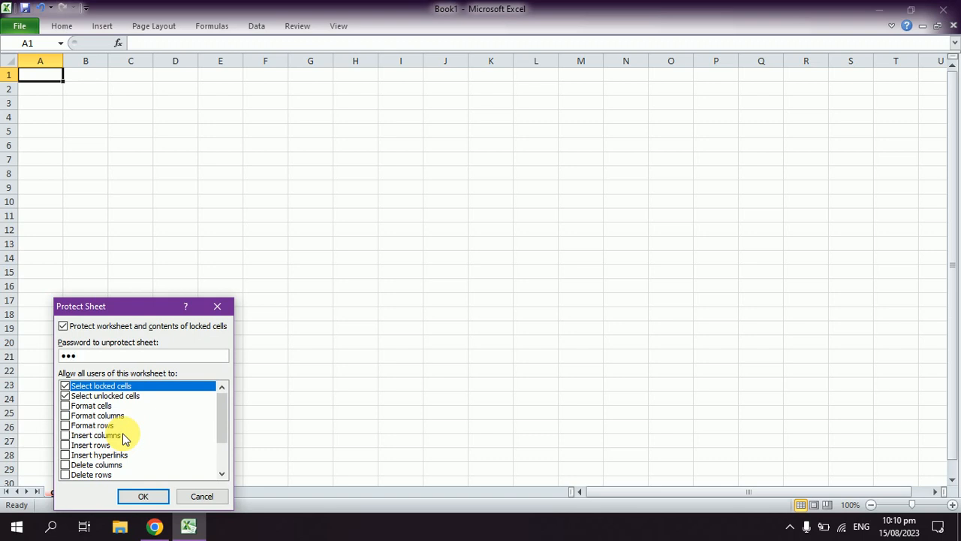
{"action": "left_click", "coordinate": [141, 497]}
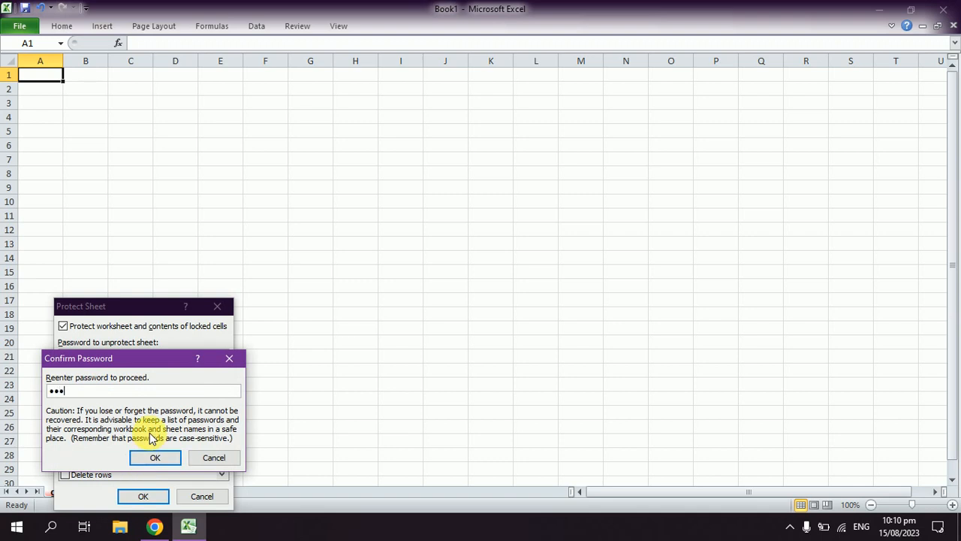
{"action": "key", "text": "Return"}
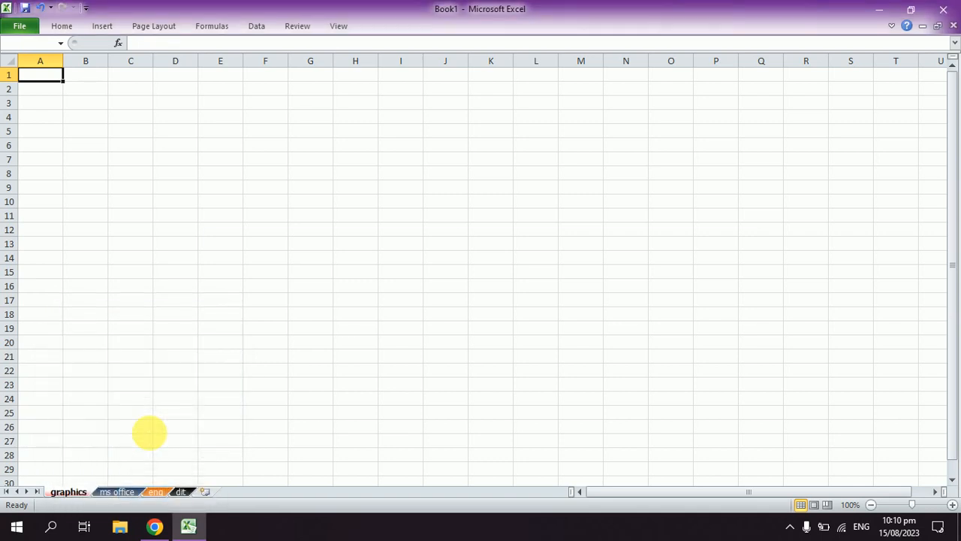
Step: Try to enter "a" in cell A1 of the protected graphics worksheet
{"action": "key", "text": "a"}
{"action": "key", "text": "Return"}
{"action": "key", "text": "a"}
Step: Unprotect the graphics worksheet by entering the sheet password, and select cell F16
{"action": "right_click", "coordinate": [64, 492]}
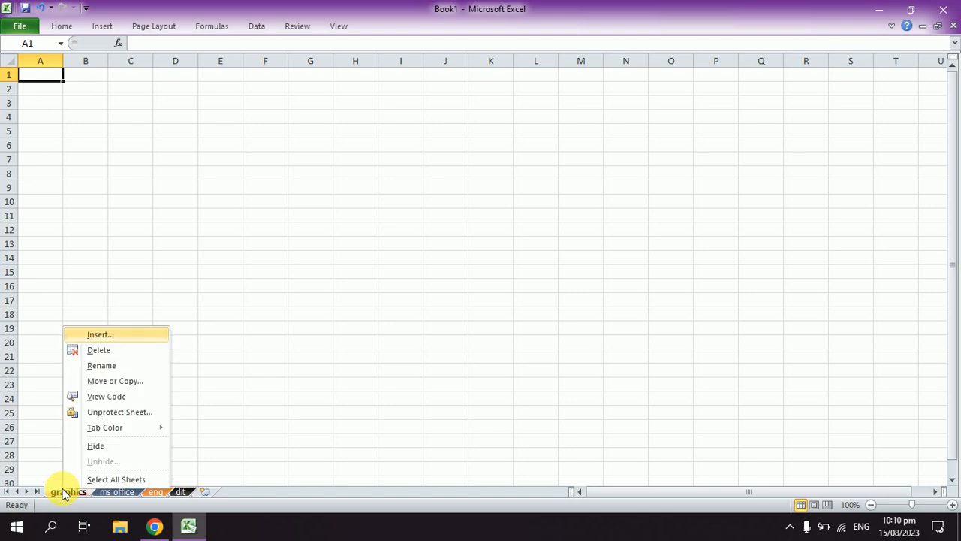
{"action": "left_click", "coordinate": [132, 413]}
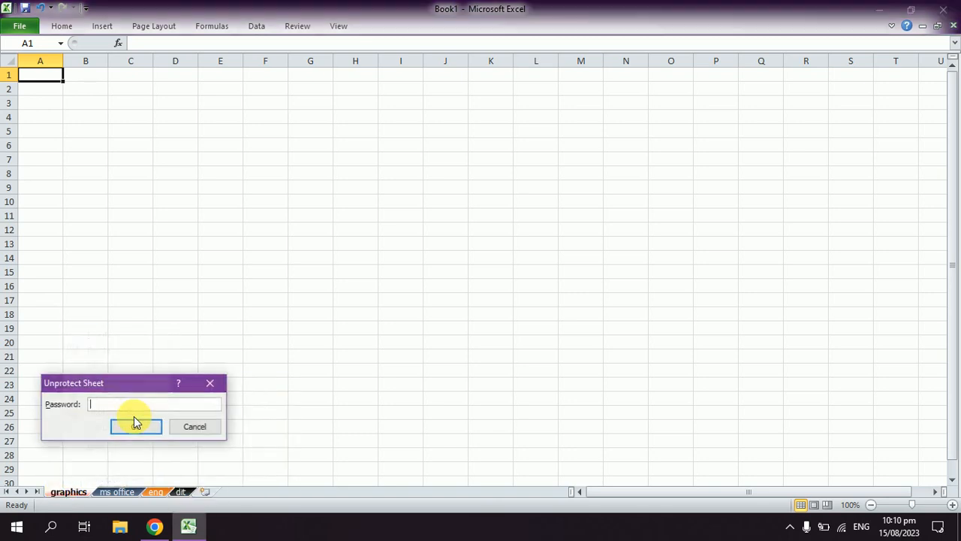
{"action": "type", "text": "123"}
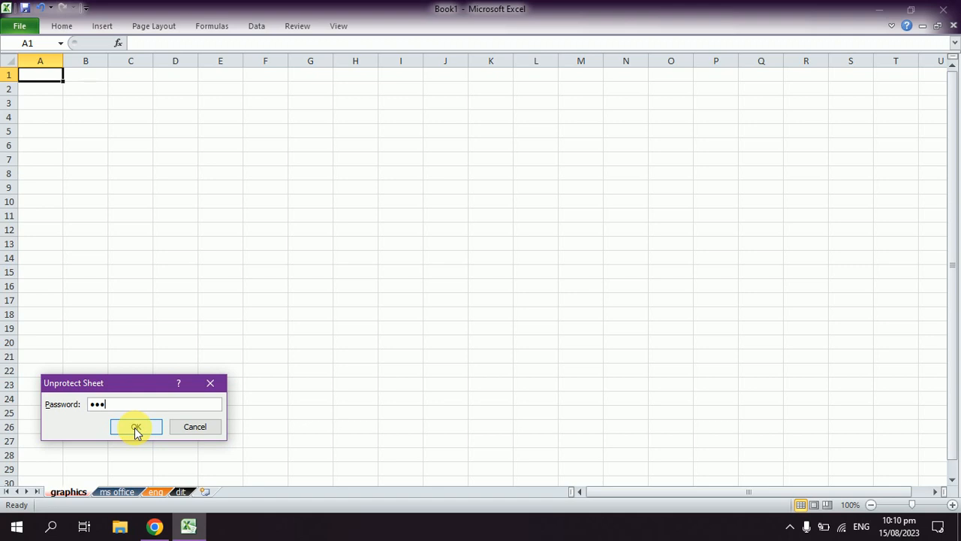
{"action": "left_click", "coordinate": [135, 427]}
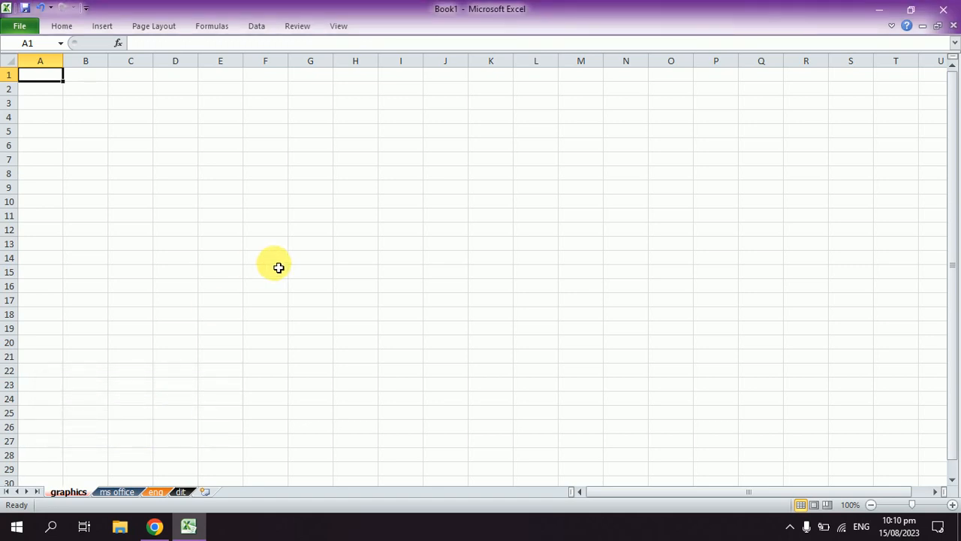
{"action": "left_click", "coordinate": [264, 288]}
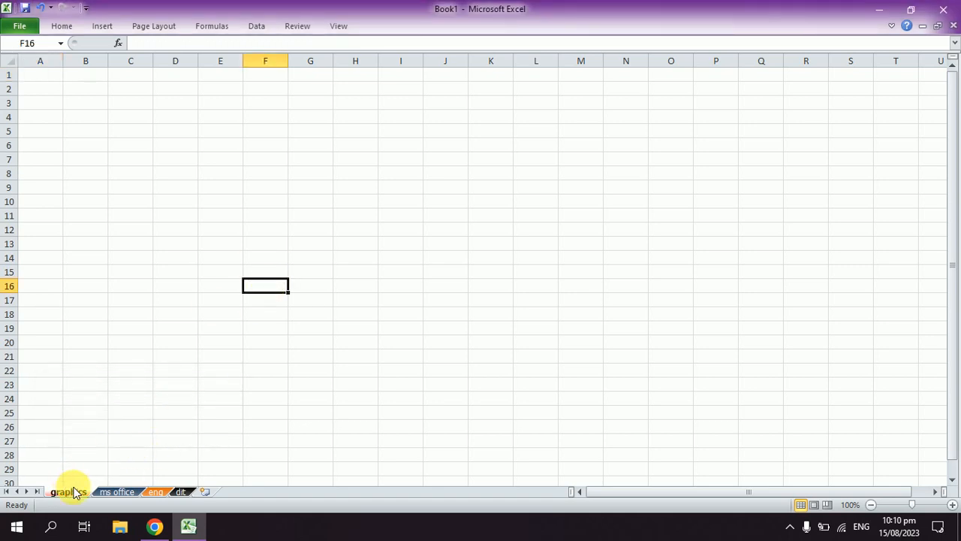
{"action": "right_click", "coordinate": [73, 491]}
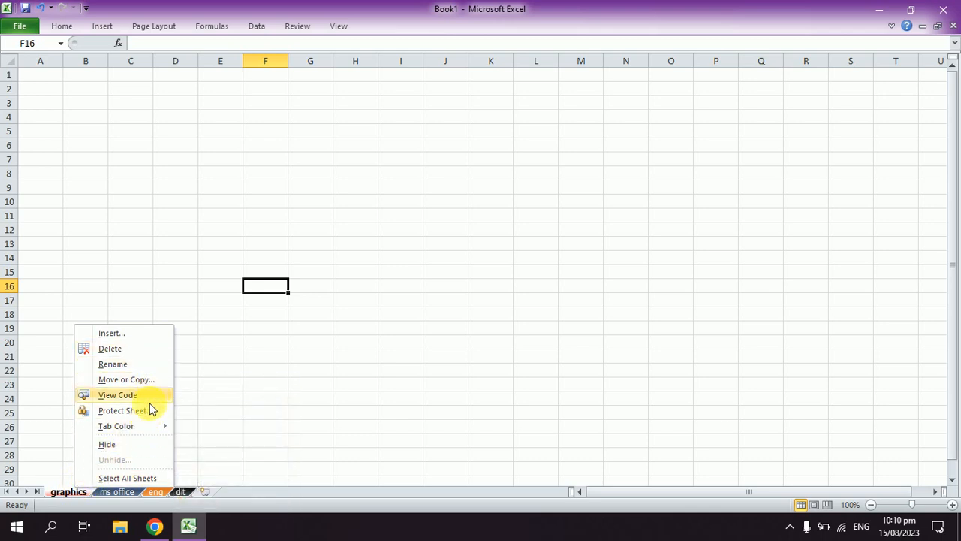
{"action": "mouse_move", "coordinate": [149, 428]}
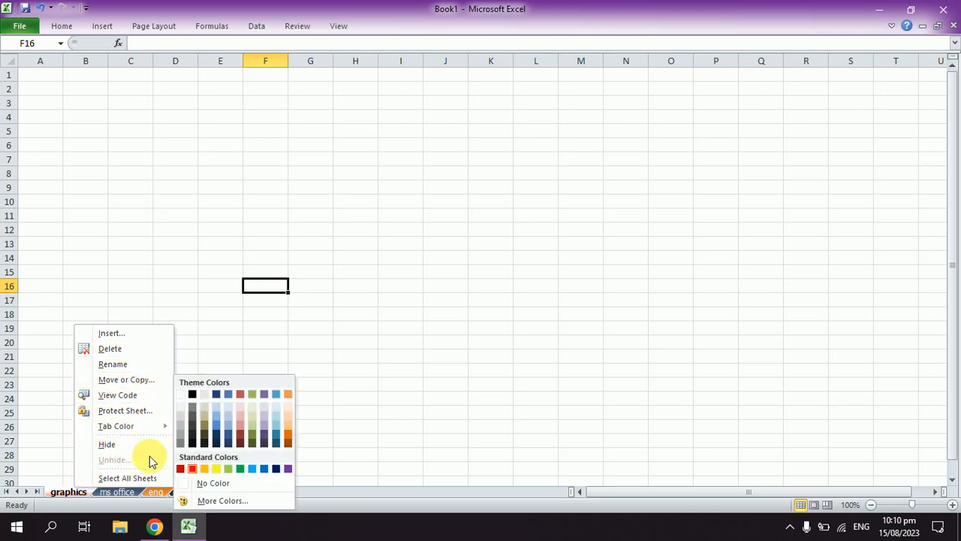
{"action": "left_click", "coordinate": [312, 381]}
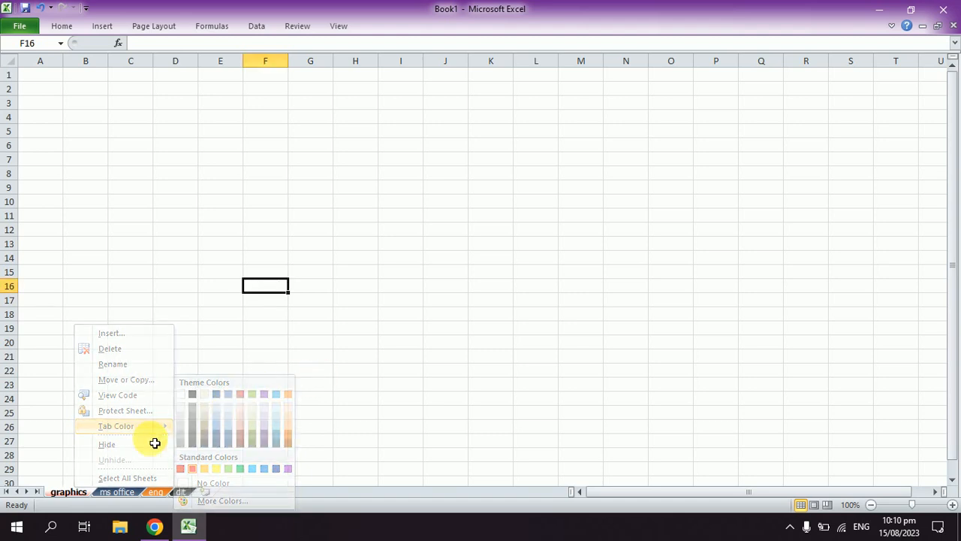
Step: Hide the graphics, ms office and eng worksheets one after another
{"action": "right_click", "coordinate": [77, 494]}
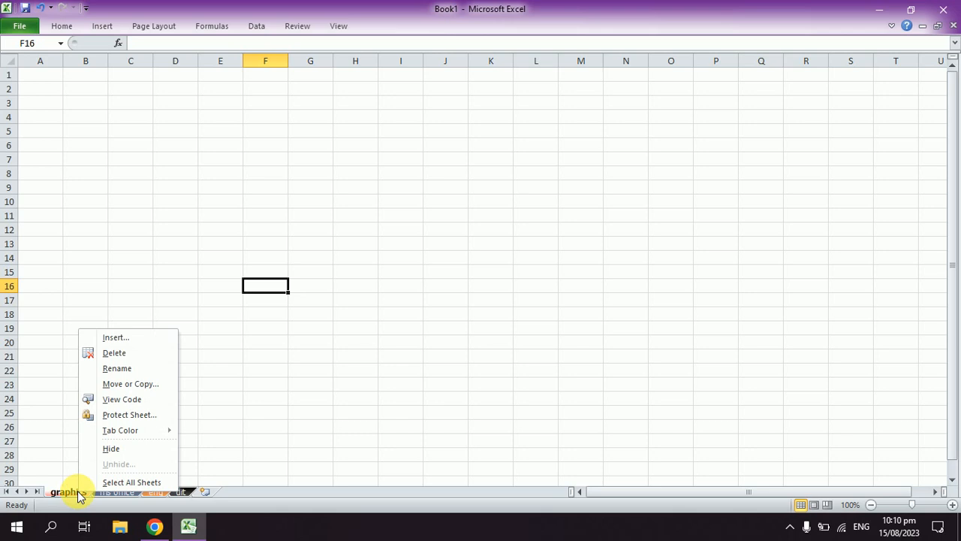
{"action": "left_click", "coordinate": [121, 451]}
{"action": "right_click", "coordinate": [75, 492]}
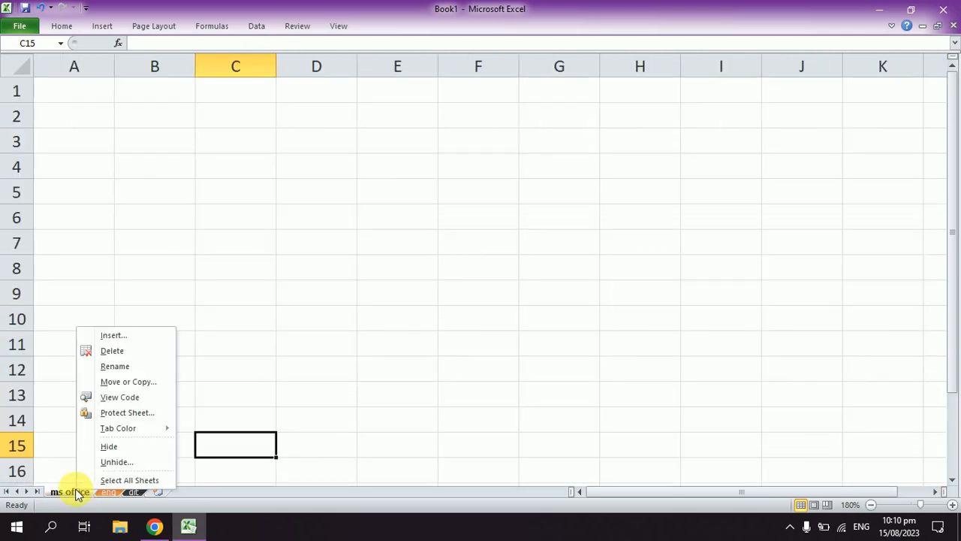
{"action": "left_click", "coordinate": [119, 448]}
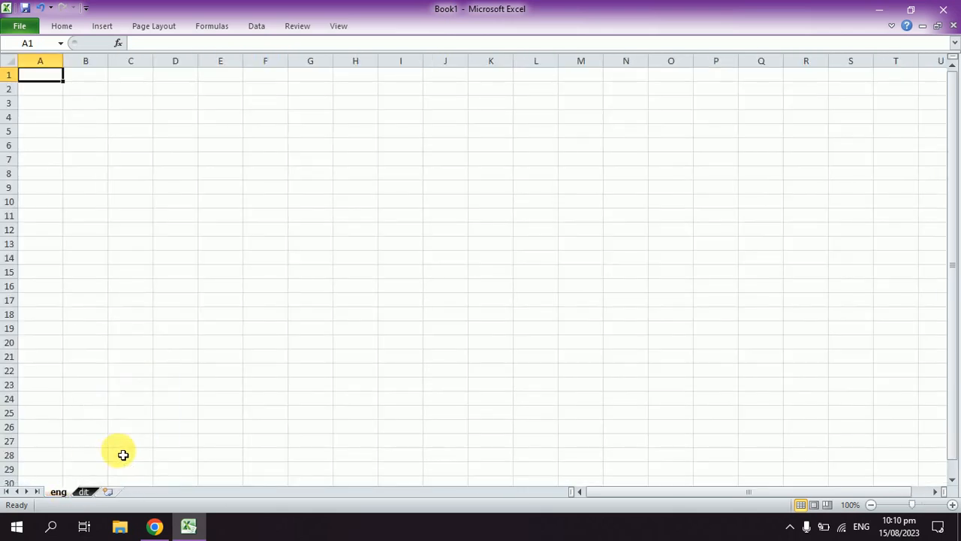
{"action": "right_click", "coordinate": [64, 494]}
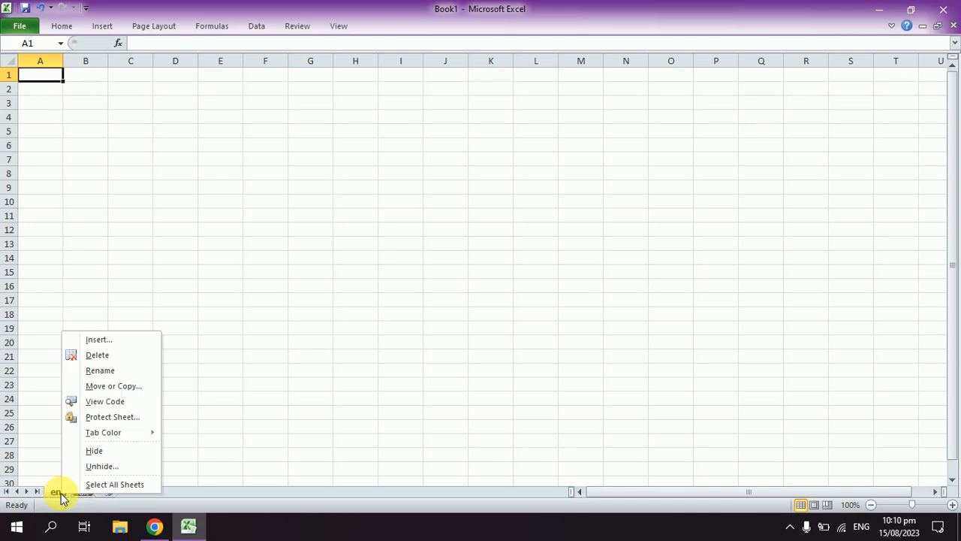
{"action": "left_click", "coordinate": [111, 451]}
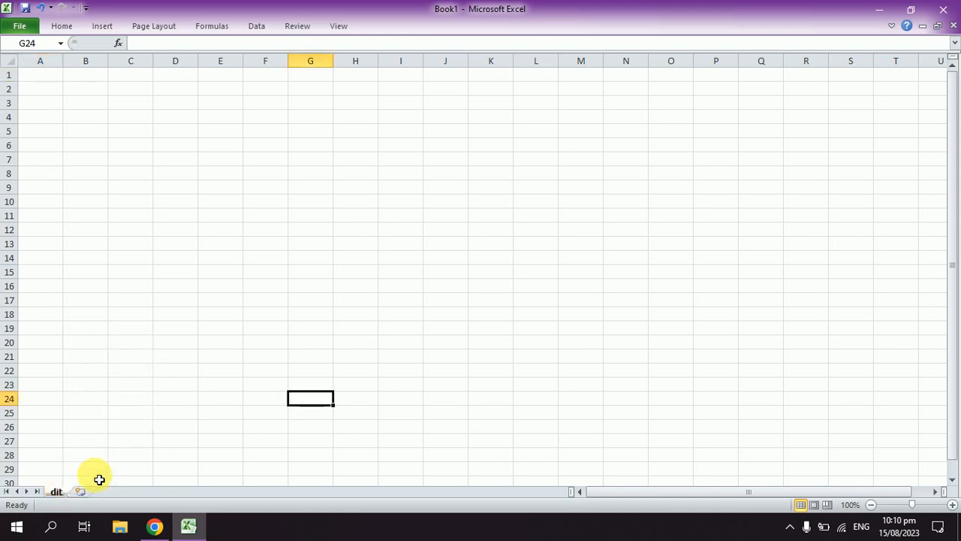
Step: Unhide the ms office worksheet
{"action": "right_click", "coordinate": [54, 492]}
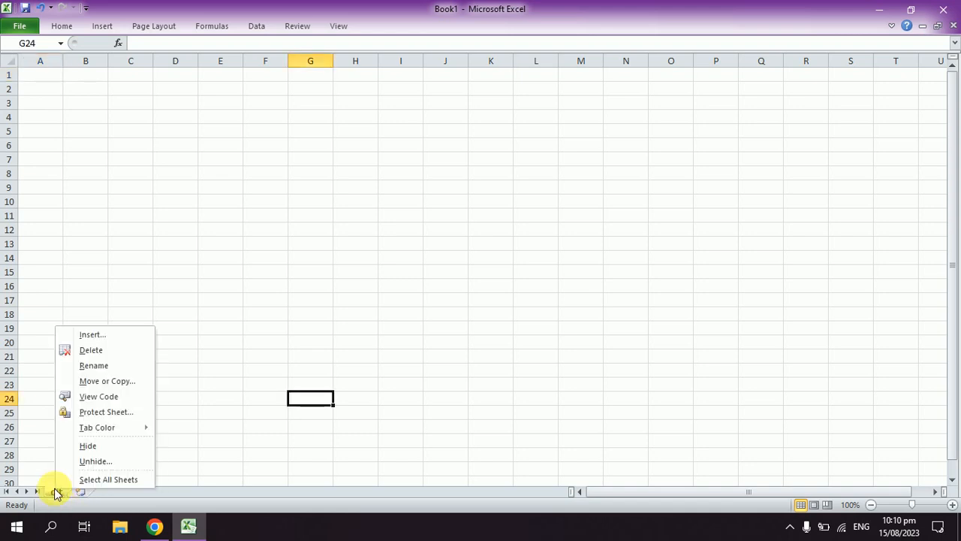
{"action": "left_click", "coordinate": [87, 460]}
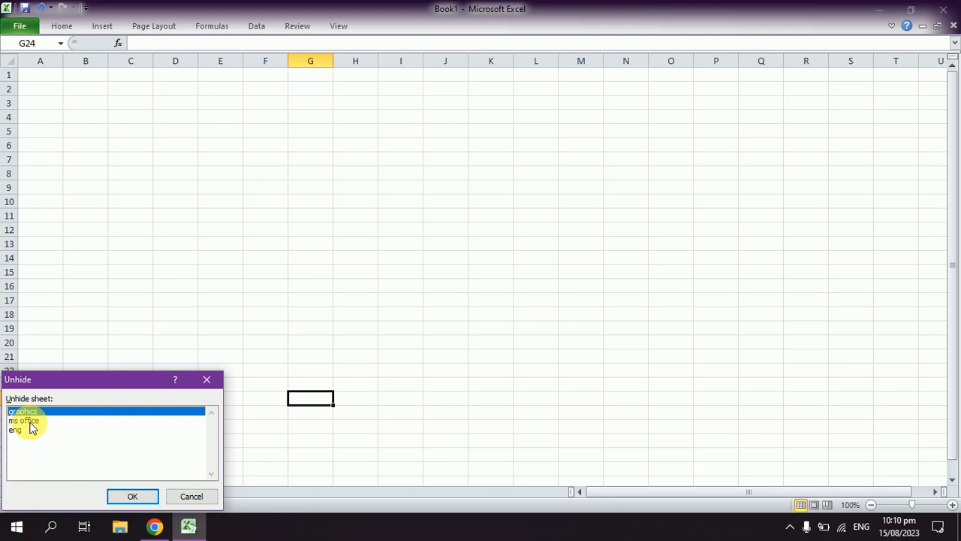
{"action": "left_click", "coordinate": [30, 422]}
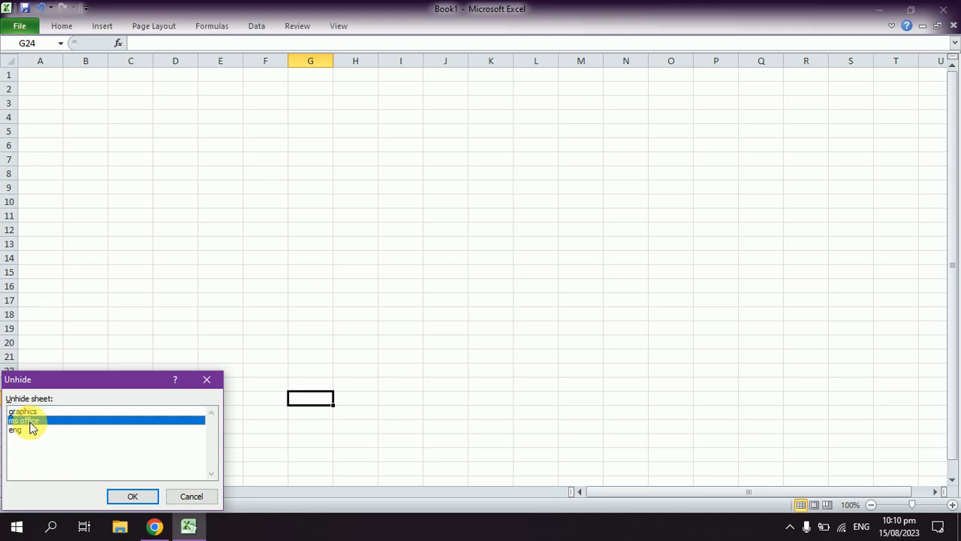
{"action": "left_click", "coordinate": [132, 496]}
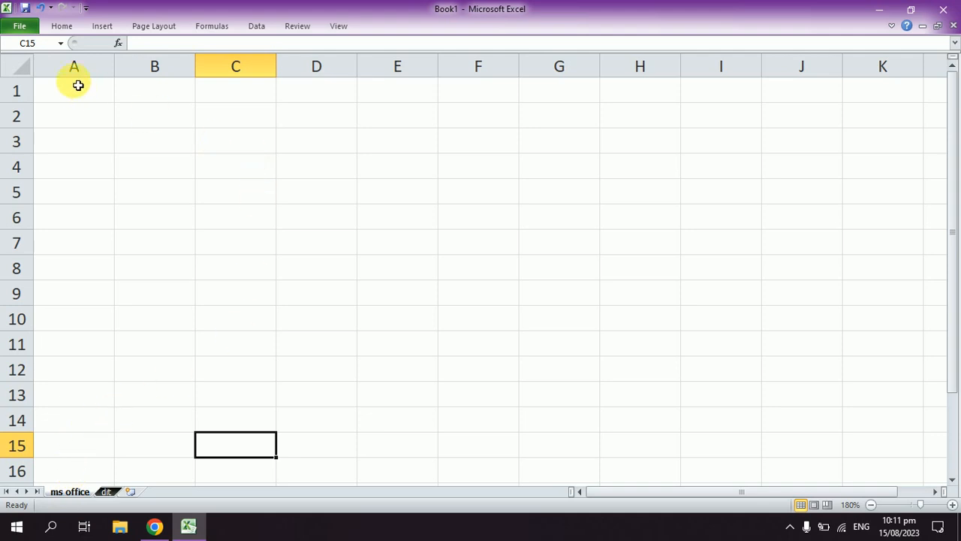
Step: Enter the headers name, class and address in cells A1 to C1 of the ms office worksheet, and select the three header cells
{"action": "left_click", "coordinate": [78, 89]}
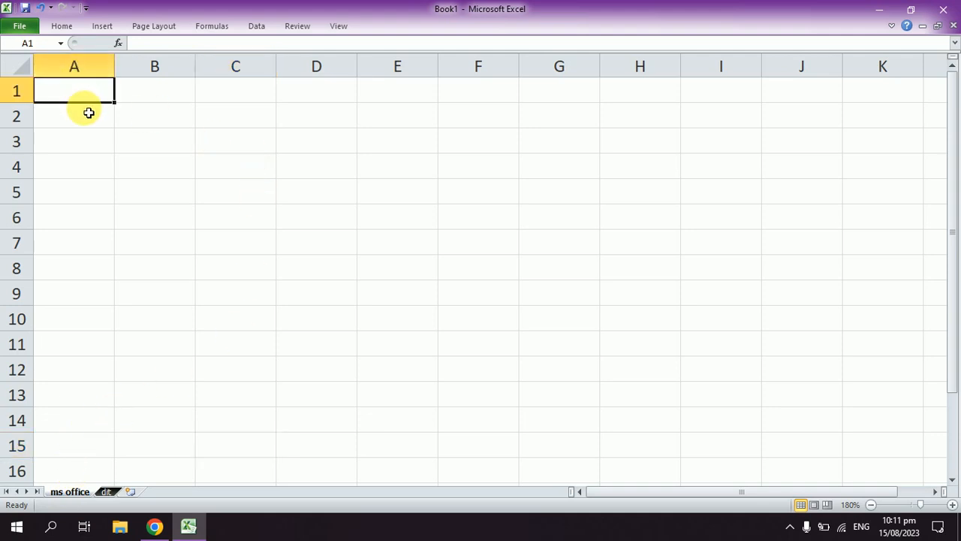
{"action": "left_click", "coordinate": [86, 112]}
{"action": "key", "text": "Up"}
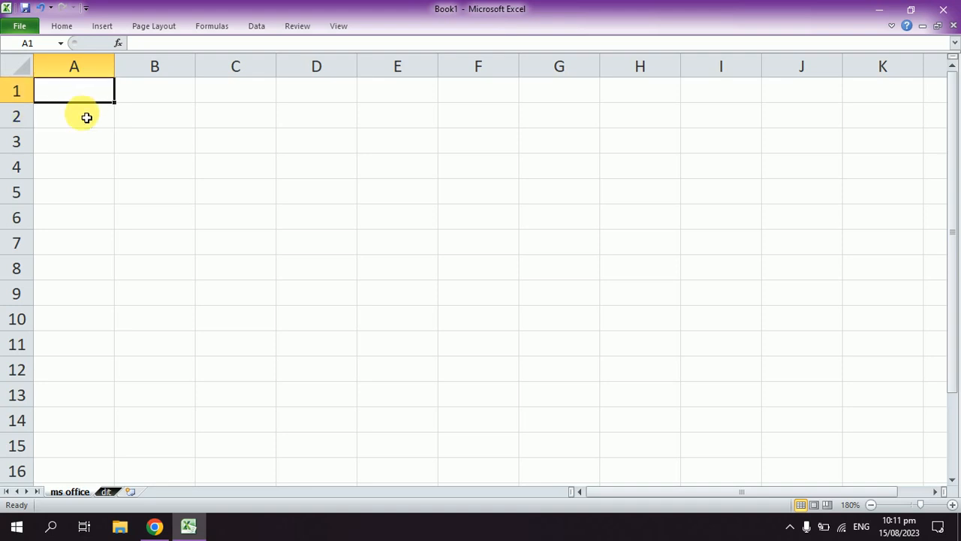
{"action": "type", "text": "name"}
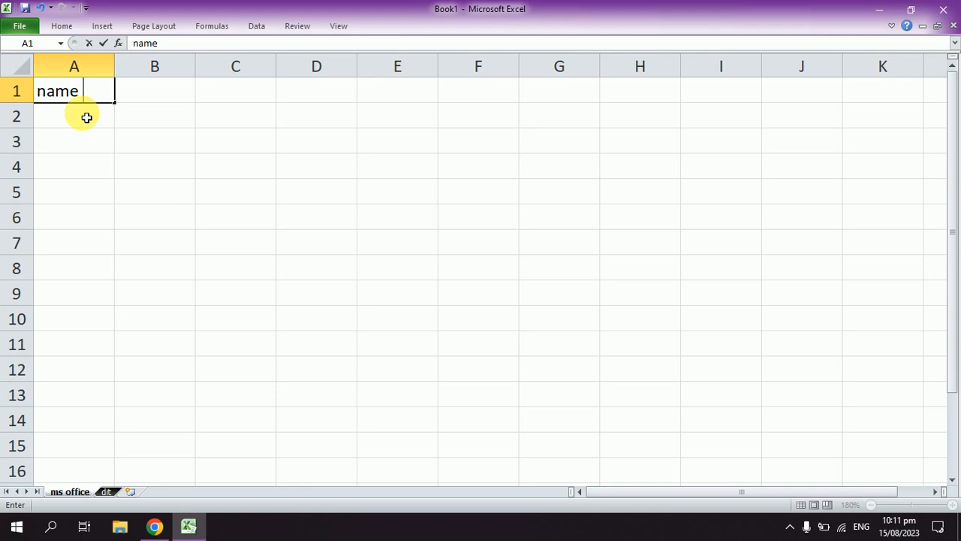
{"action": "key", "text": "Tab"}
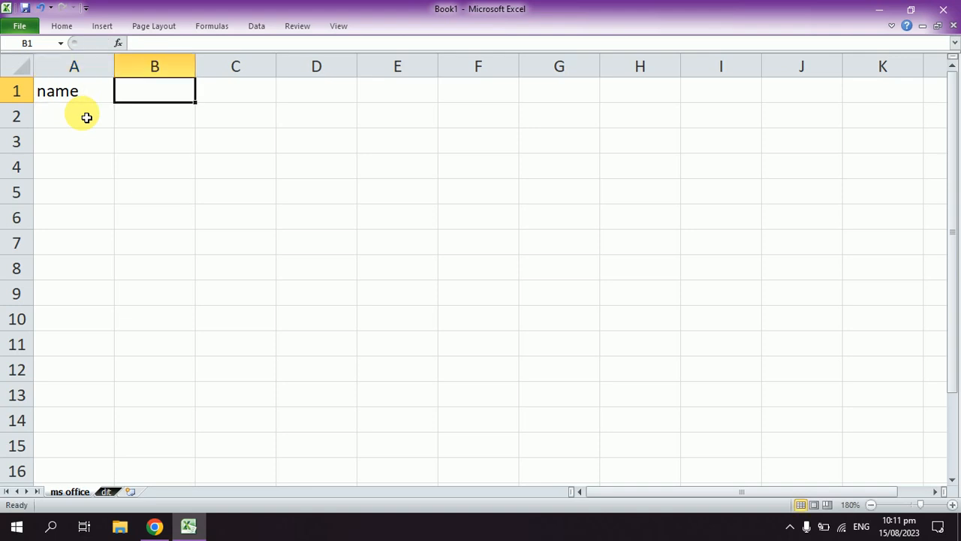
{"action": "type", "text": "class"}
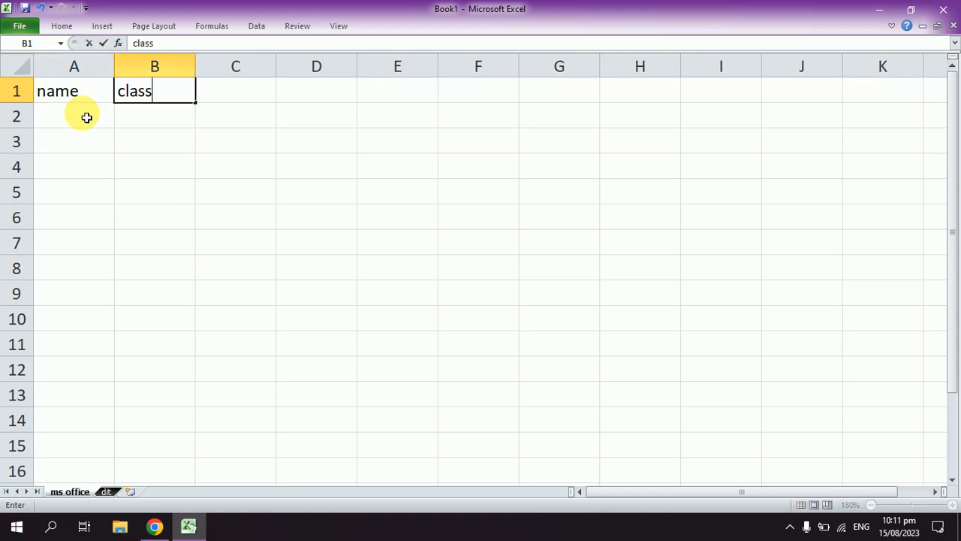
{"action": "key", "text": "Tab"}
{"action": "type", "text": "address"}
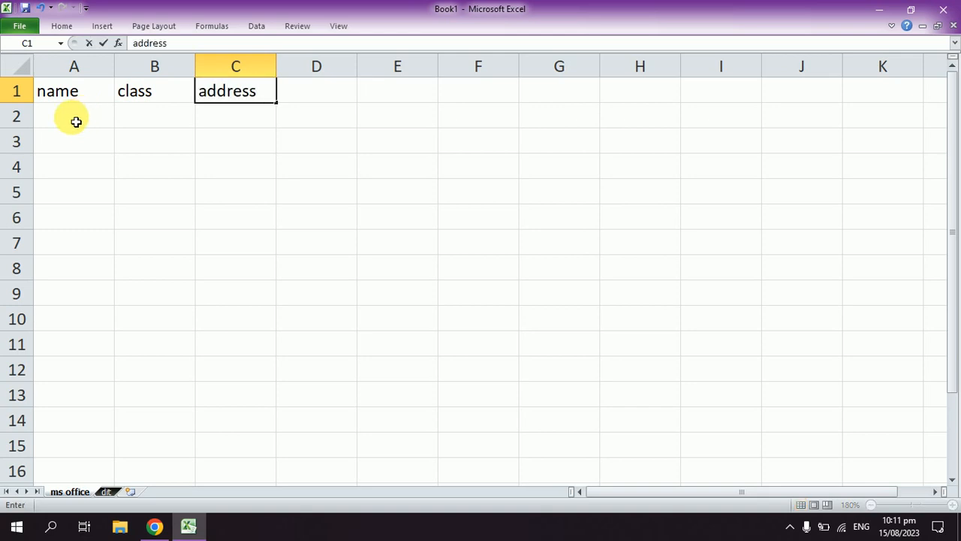
{"action": "left_click", "coordinate": [76, 122]}
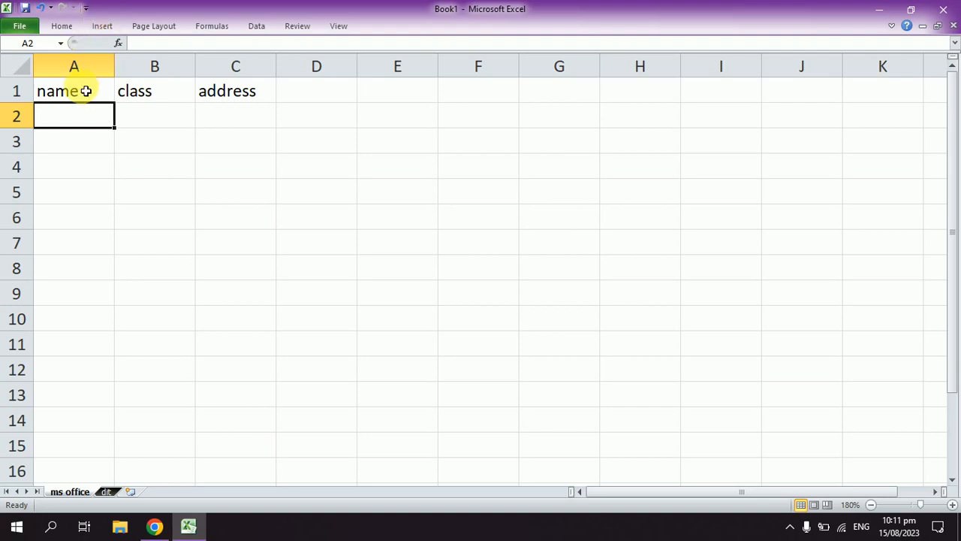
{"action": "left_click", "coordinate": [252, 121]}
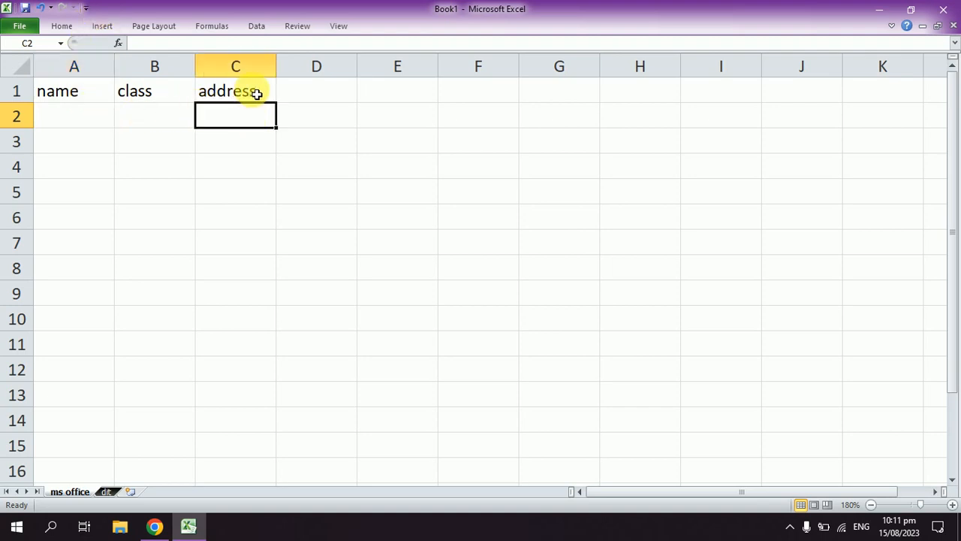
{"action": "left_click_drag", "start_coordinate": [259, 93], "coordinate": [73, 71]}
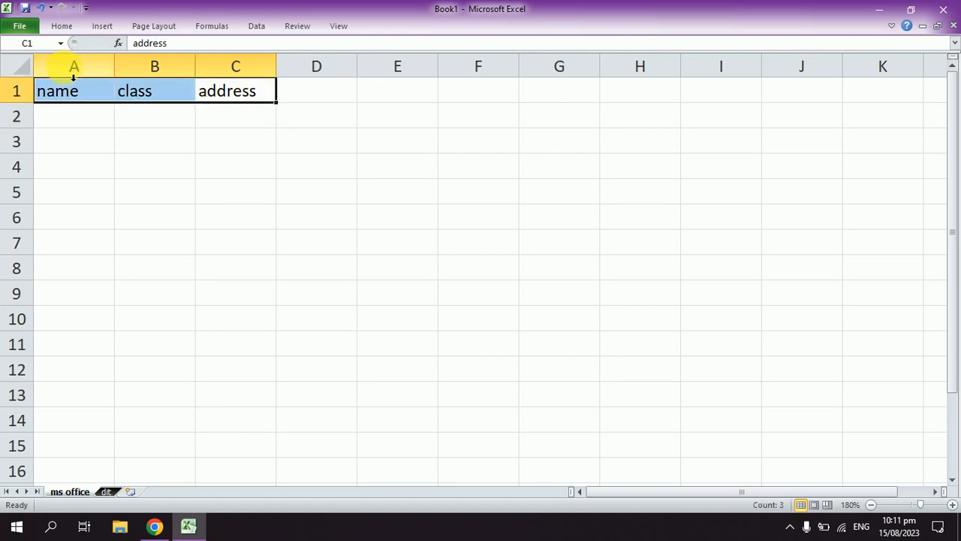
Step: Open the full Quick Access Toolbar customization options and list the commands not in the ribbon
{"action": "left_click", "coordinate": [86, 11]}
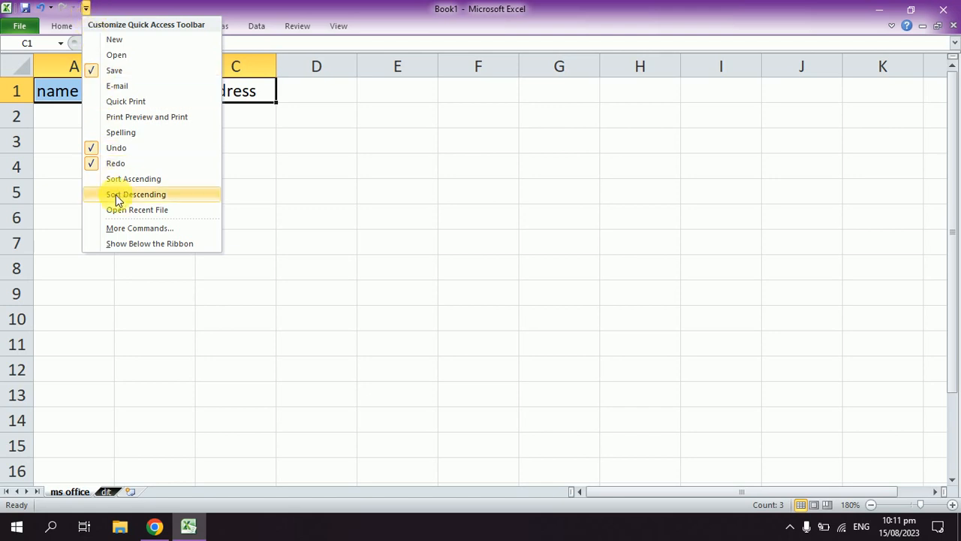
{"action": "left_click", "coordinate": [170, 232]}
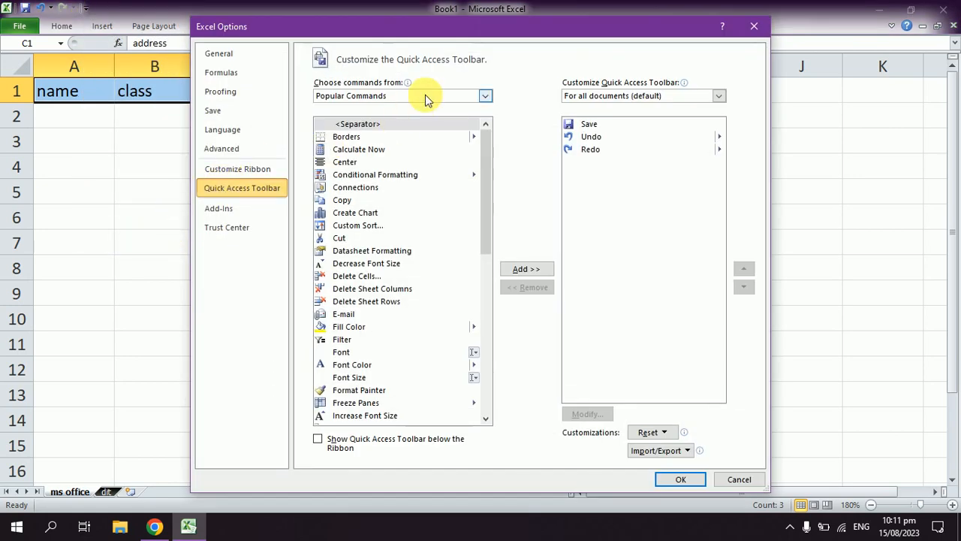
{"action": "left_click", "coordinate": [481, 96]}
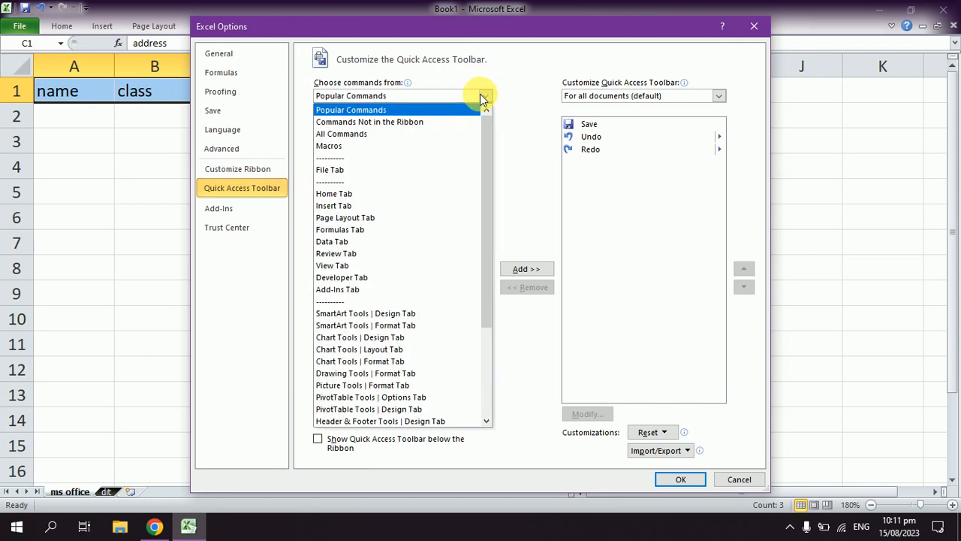
{"action": "left_click", "coordinate": [420, 132]}
Step: Find the Form command in the list, add it to the Quick Access Toolbar and confirm the options
{"action": "left_click", "coordinate": [345, 188]}
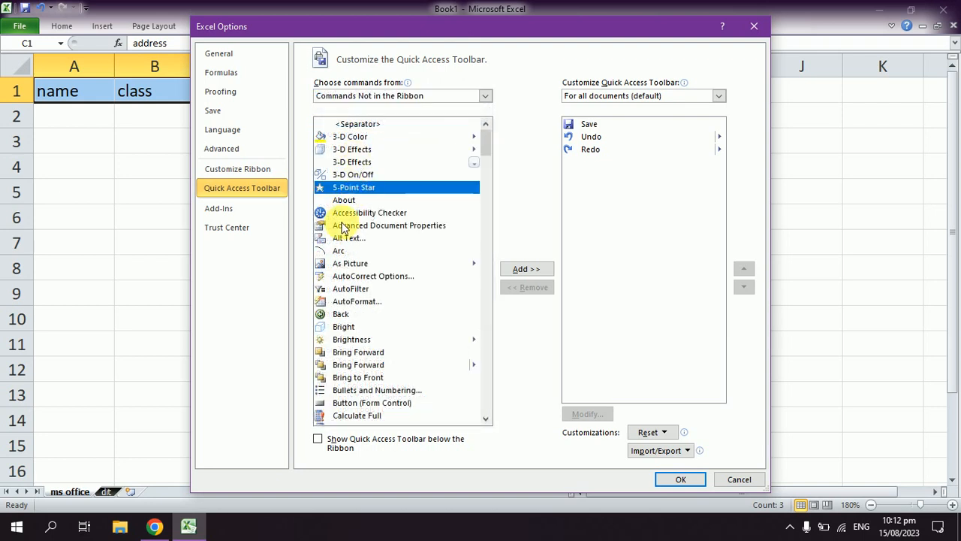
{"action": "left_click", "coordinate": [345, 341]}
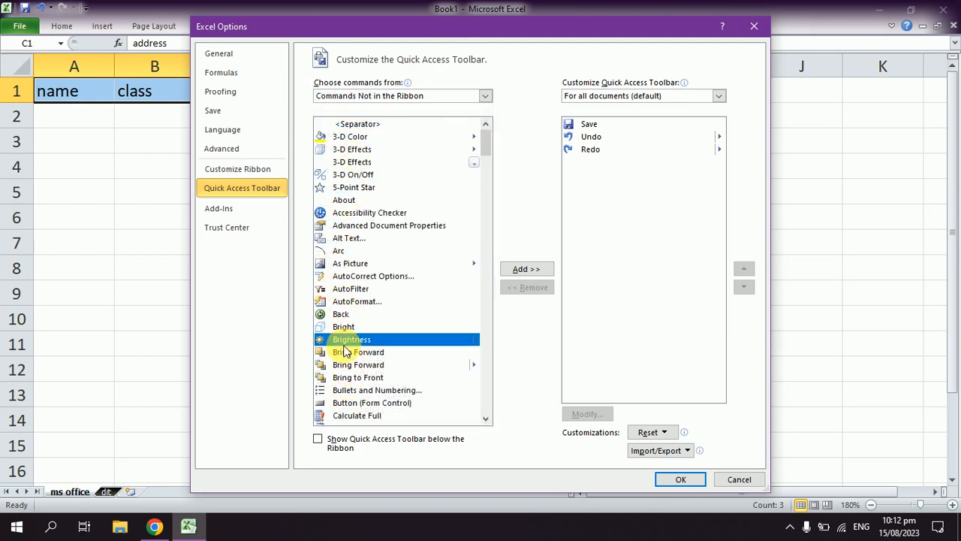
{"action": "key", "text": "f"}
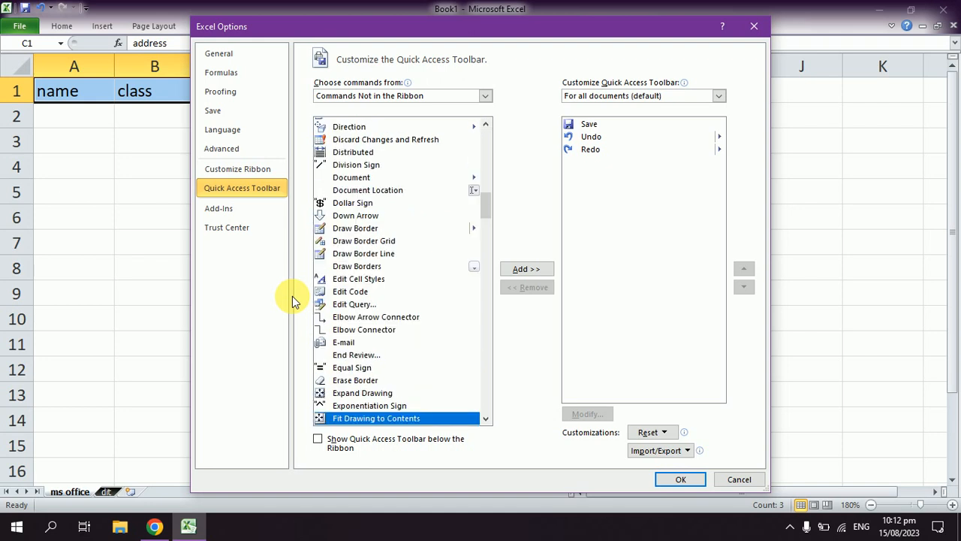
{"action": "key", "text": "Down"}
{"action": "key", "text": "Down"}
{"action": "key", "text": "Down"}
{"action": "key", "text": "Down"}
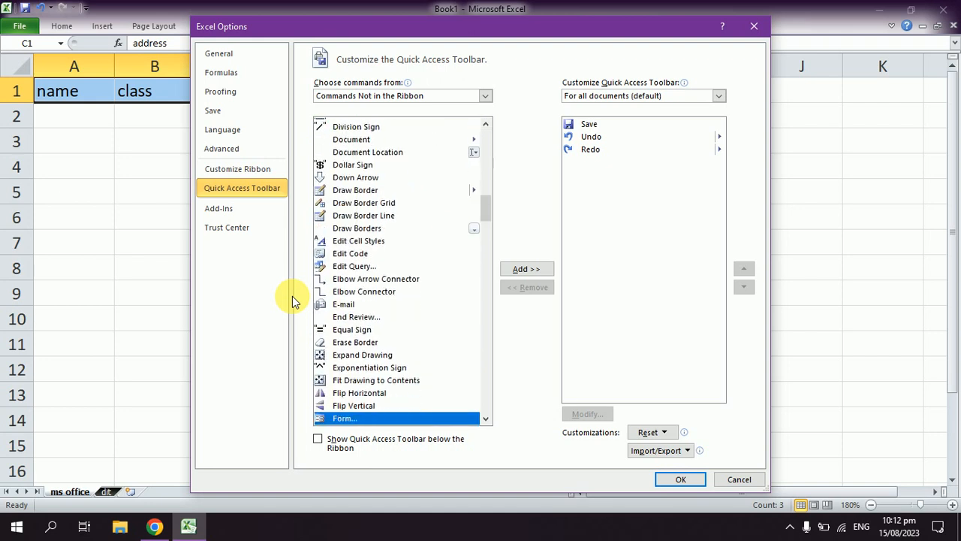
{"action": "key", "text": "Up"}
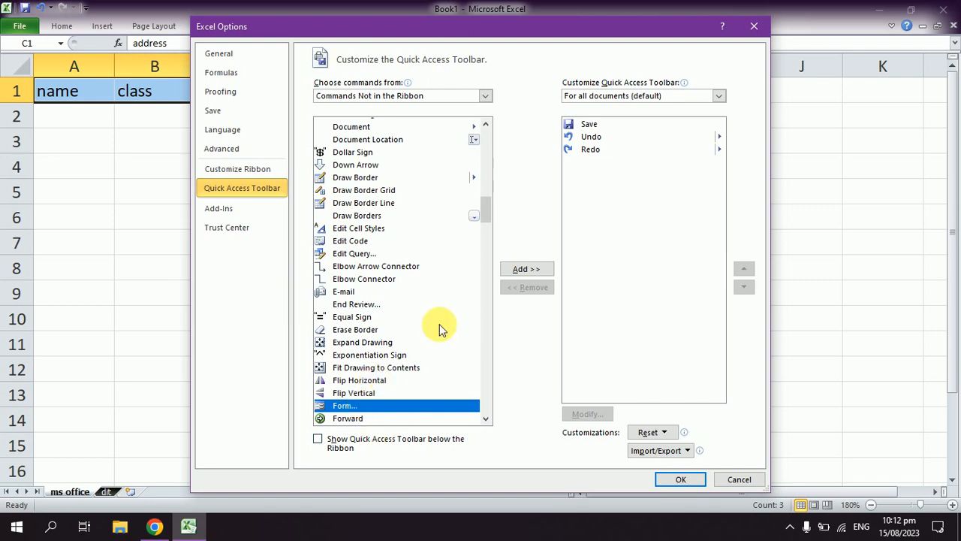
{"action": "left_click", "coordinate": [518, 270]}
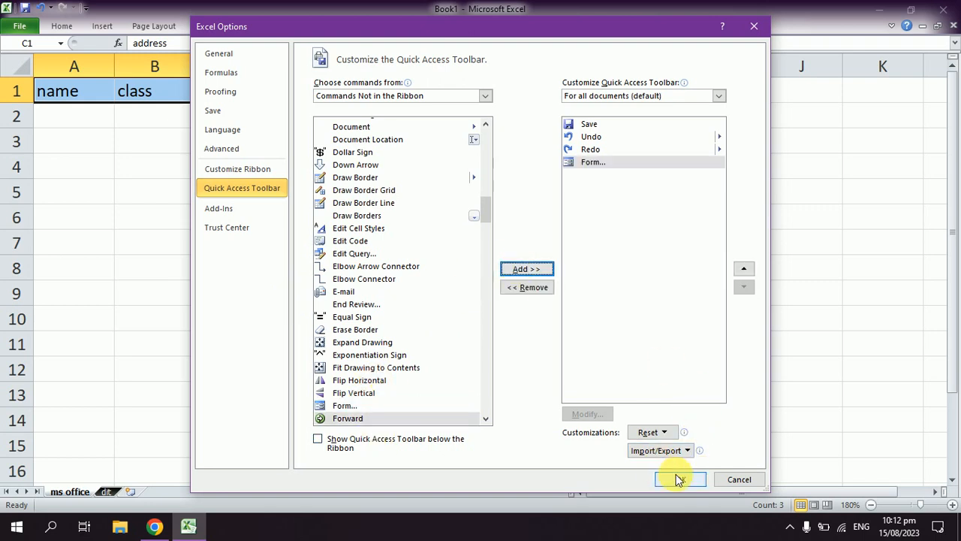
{"action": "left_click", "coordinate": [680, 479]}
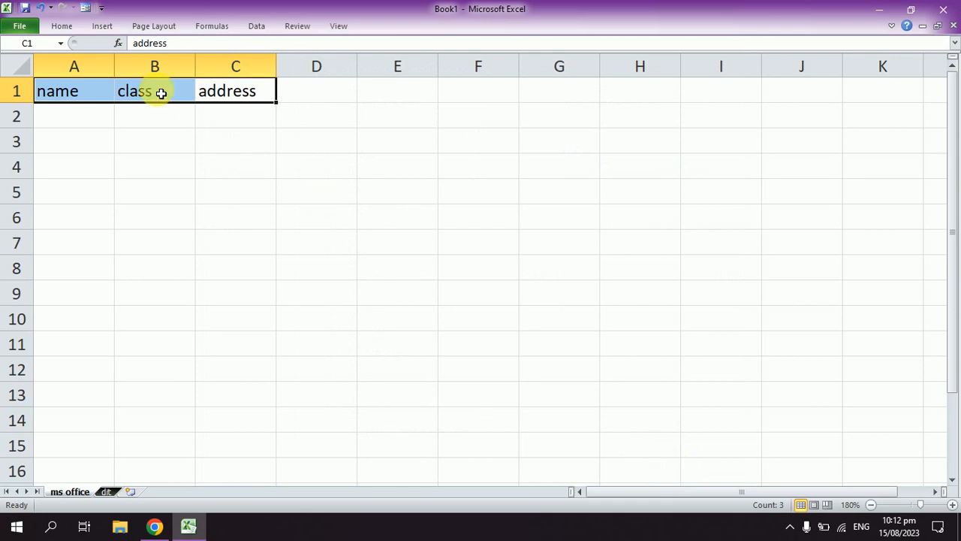
Step: Open the data entry form using the first row as labels, and add a first record with the person's name, class and address
{"action": "left_click", "coordinate": [84, 8]}
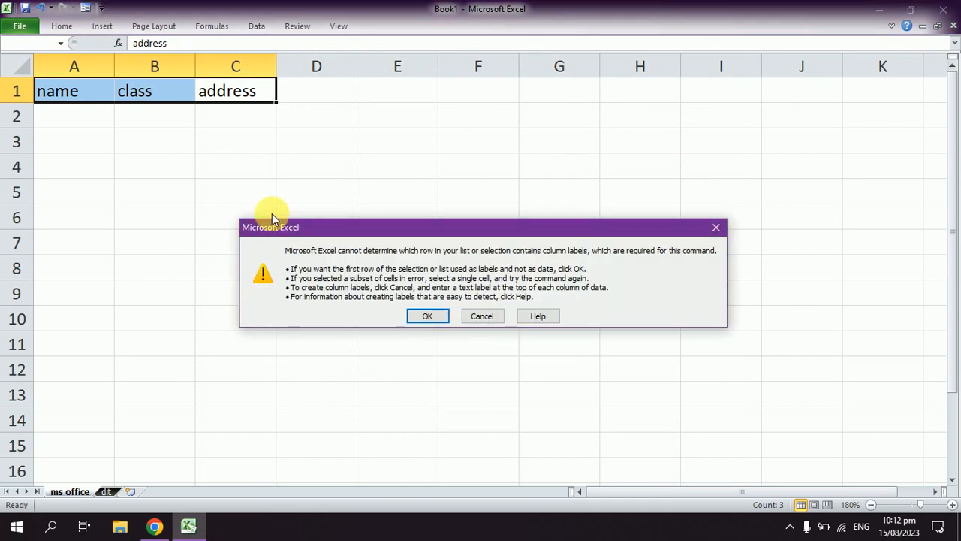
{"action": "left_click", "coordinate": [425, 316]}
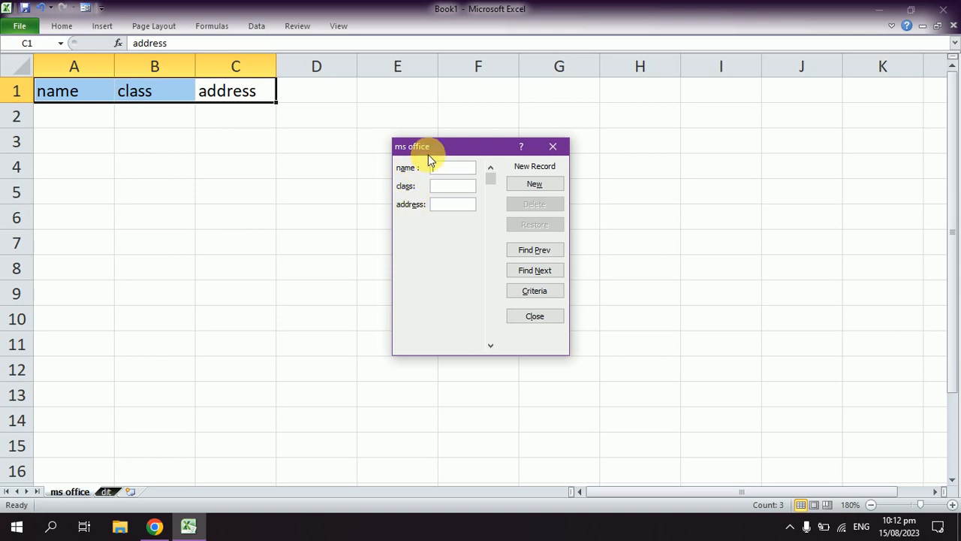
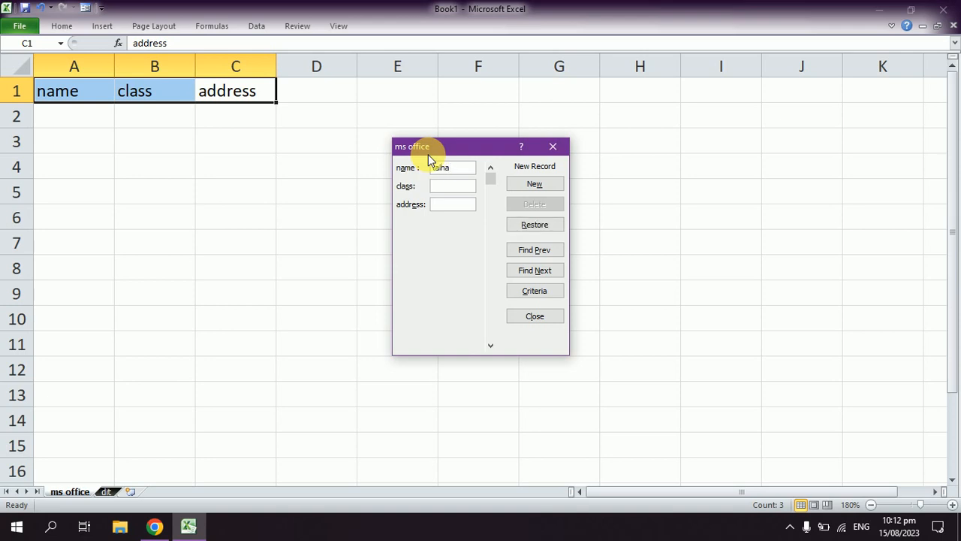
{"action": "type", "text": "aziz "}
{"action": "type", "text": "amandara"}
{"action": "key", "text": "Return"}
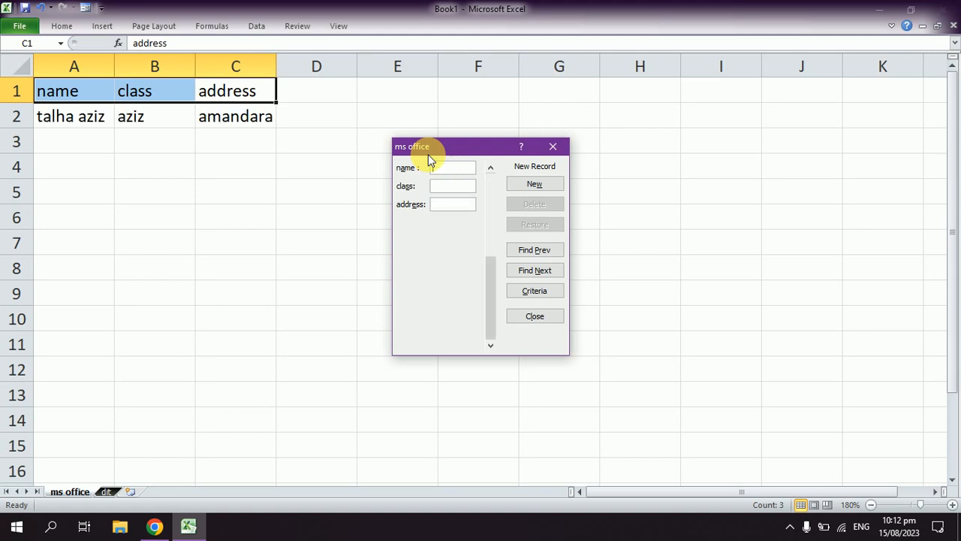
Step: Add a second record with the person's name, the class ms office and the address through the form
{"action": "type", "text": "tauseef"}
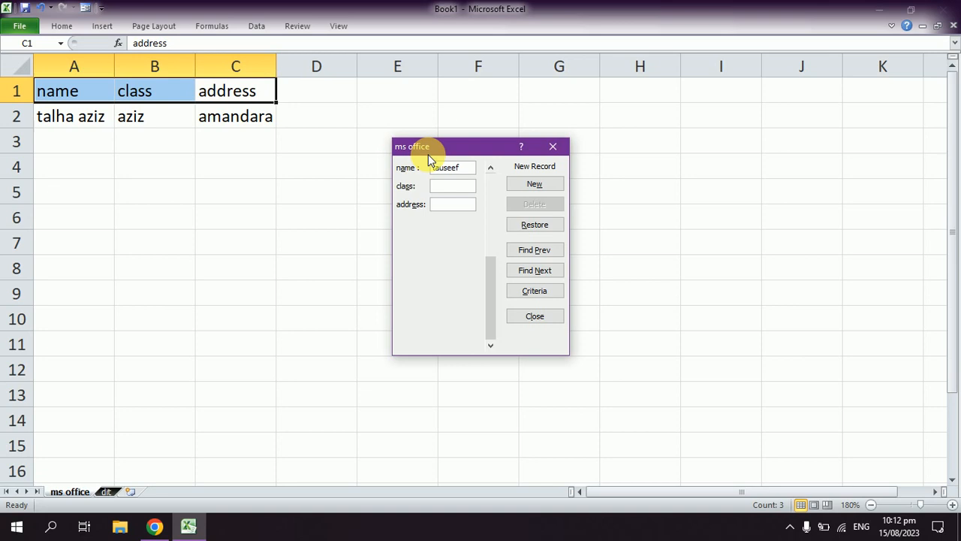
{"action": "type", "text": "ms of"}
{"action": "type", "text": "fice"}
{"action": "type", "text": "batkhela"}
{"action": "key", "text": "Return"}
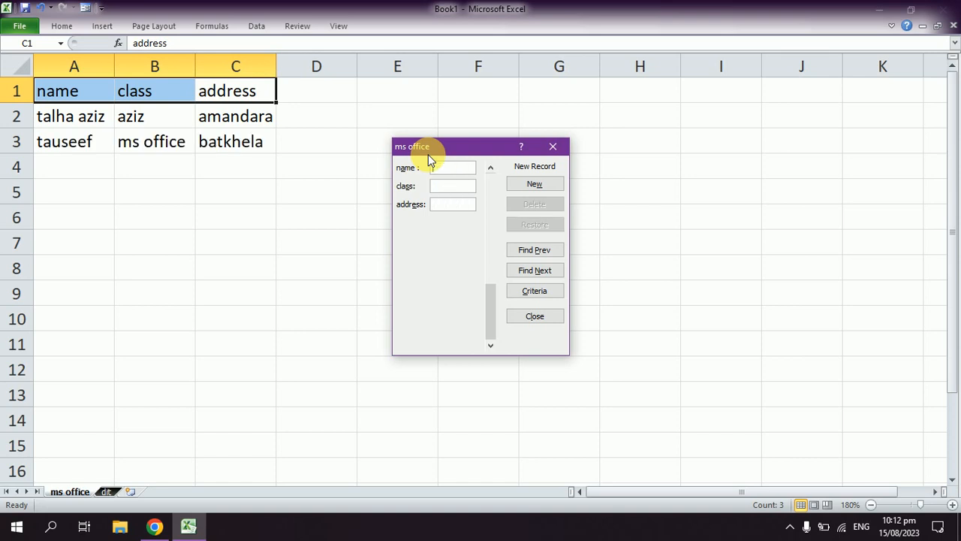
Step: Go back to the first record in the form, set its class to ms office, and close the form
{"action": "left_click", "coordinate": [532, 254]}
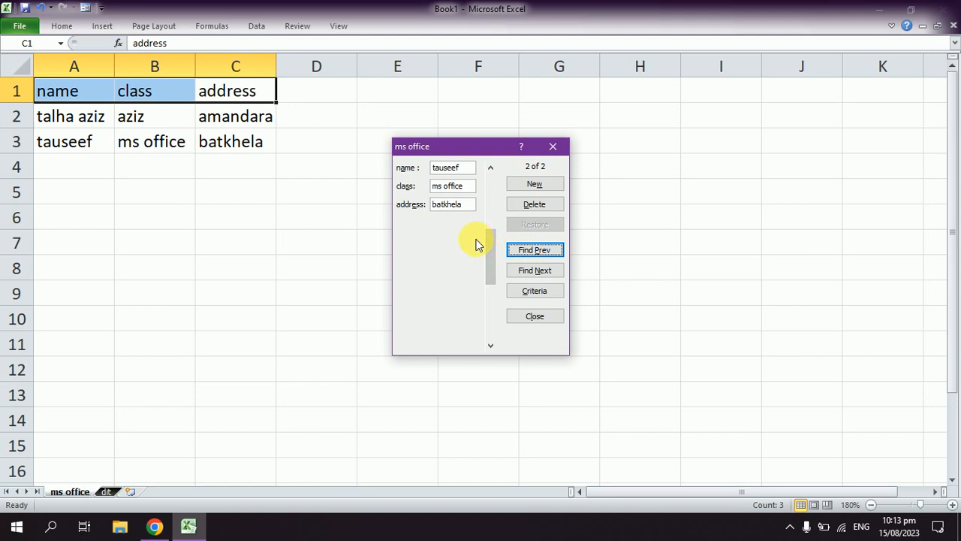
{"action": "left_click", "coordinate": [533, 252]}
{"action": "double_click", "coordinate": [453, 186]}
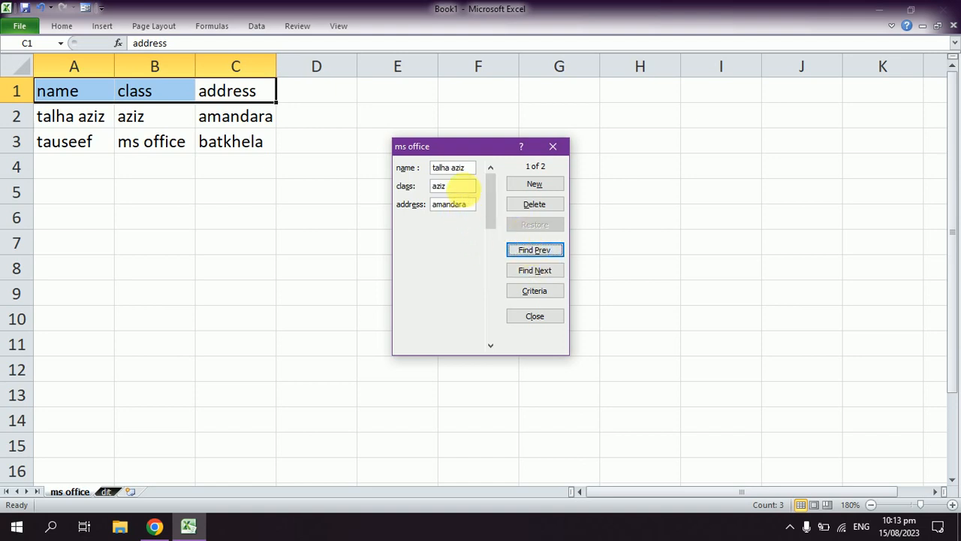
{"action": "type", "text": "ms ff"}
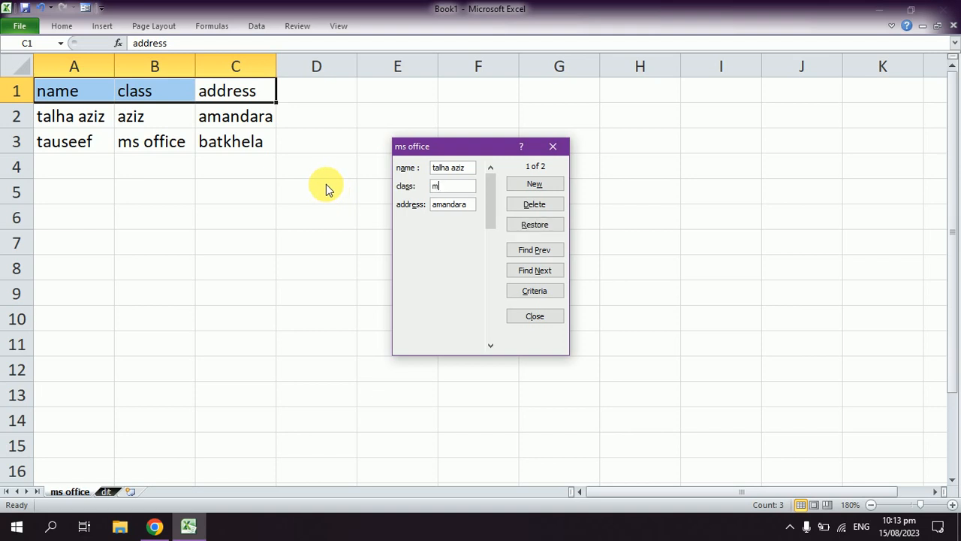
{"action": "key", "text": "BackSpace"}
{"action": "key", "text": "BackSpace"}
{"action": "type", "text": "offce"}
{"action": "key", "text": "BackSpace"}
{"action": "key", "text": "BackSpace"}
{"action": "key", "text": "BackSpace"}
{"action": "type", "text": "fice"}
{"action": "key", "text": "Return"}
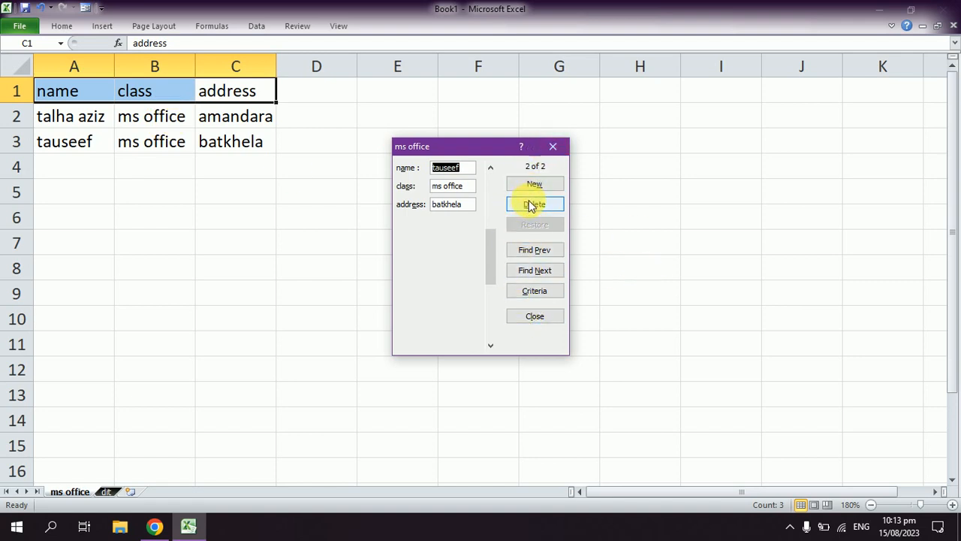
{"action": "left_click", "coordinate": [550, 147]}
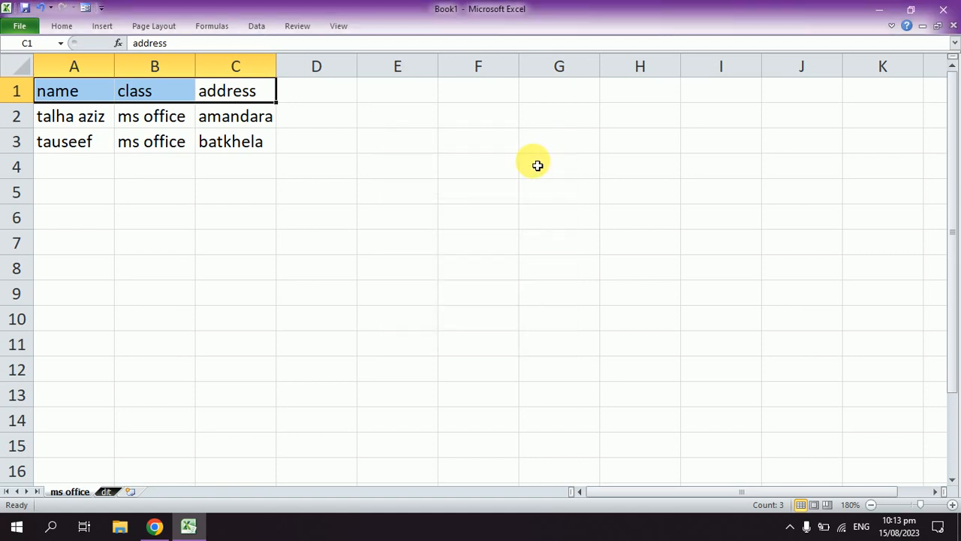